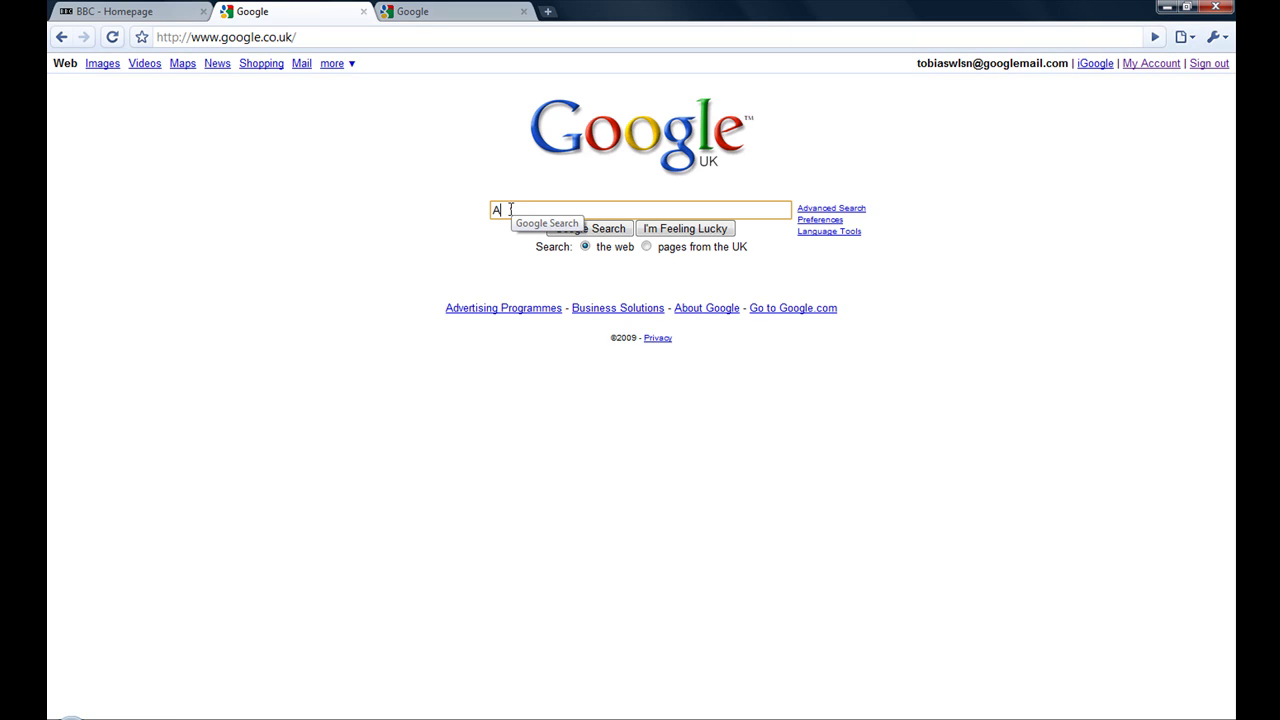
# - Search Google for 'aldo's memory card manager' and pick out the first aldostools.com result
pyautogui.write('ldos')
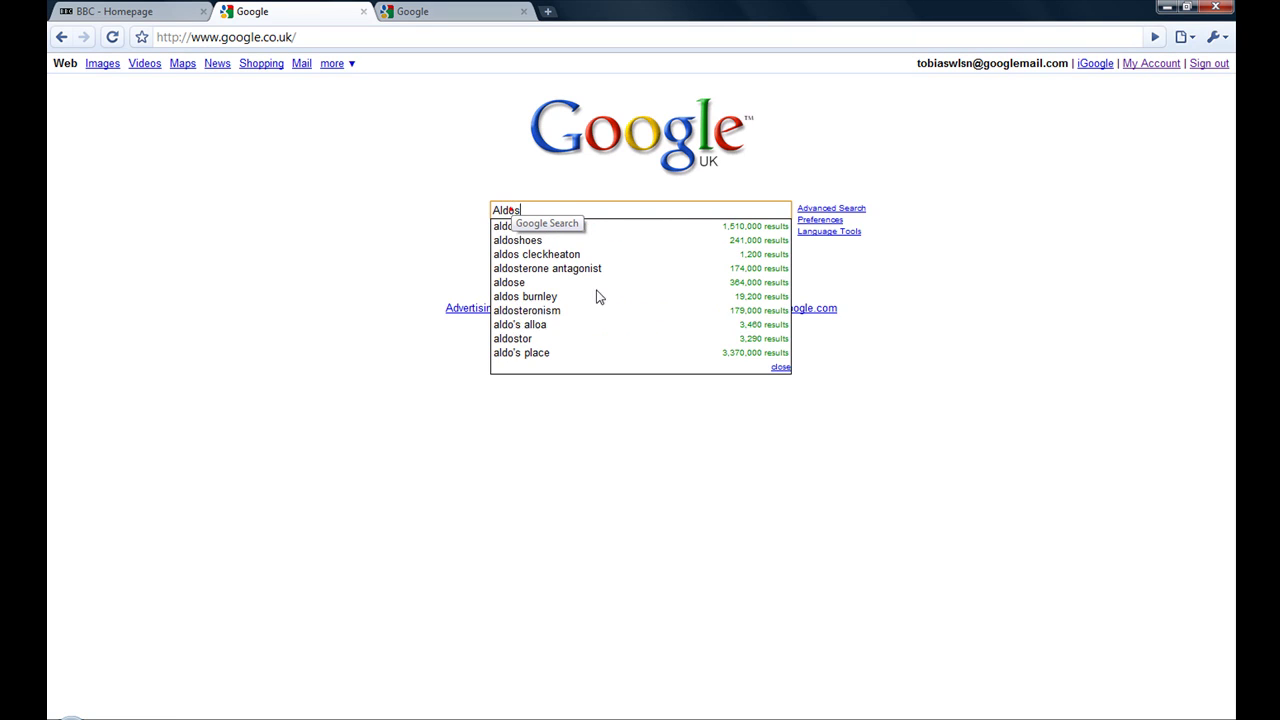
pyautogui.write(' memor')
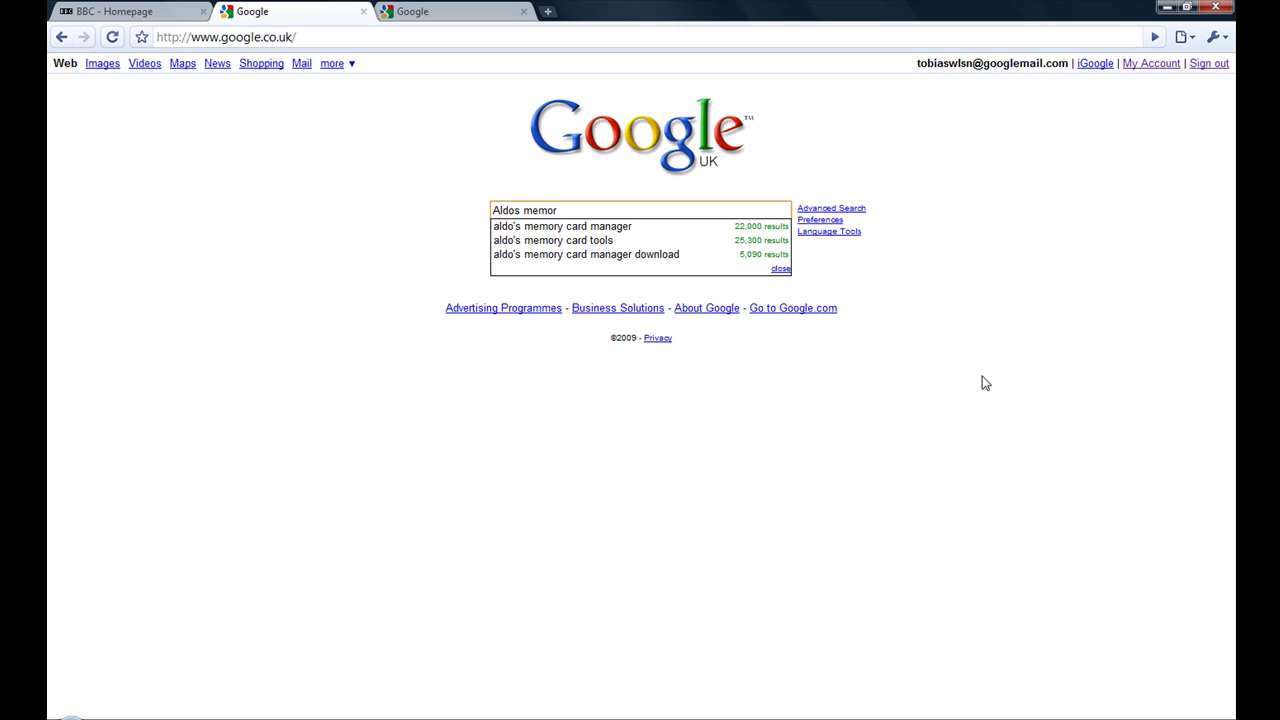
pyautogui.press('Down')
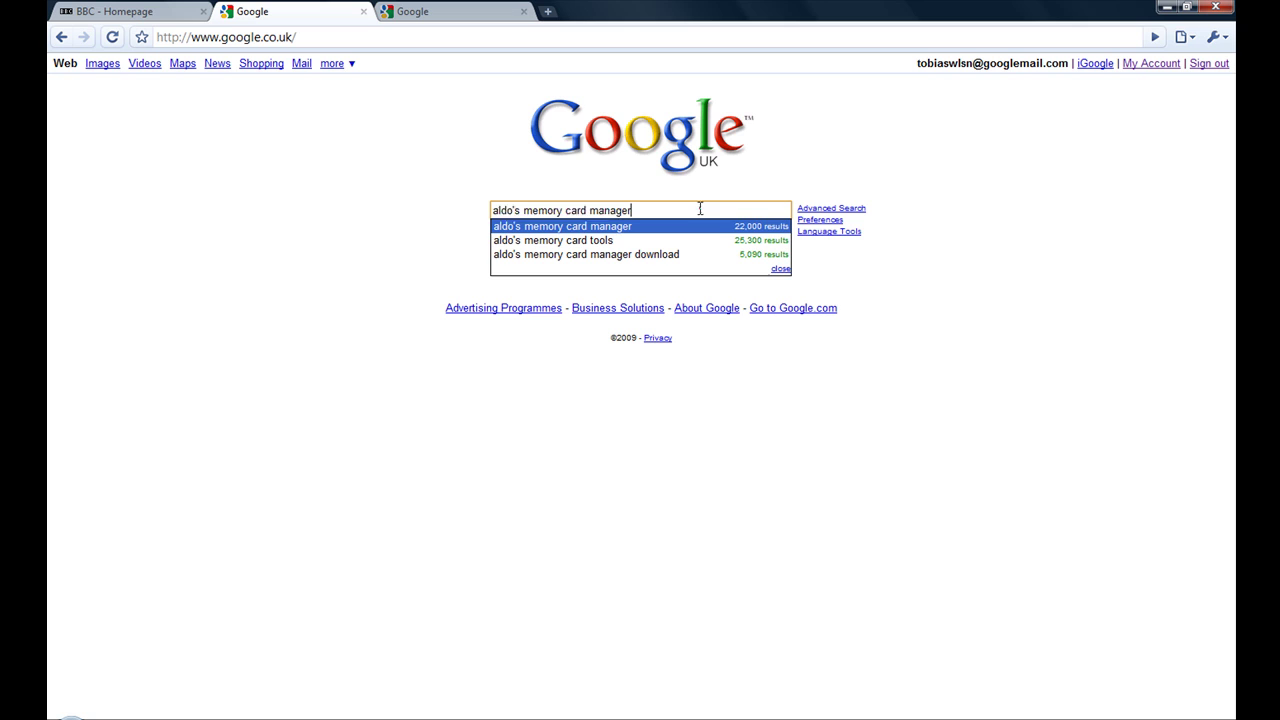
pyautogui.press('Return')
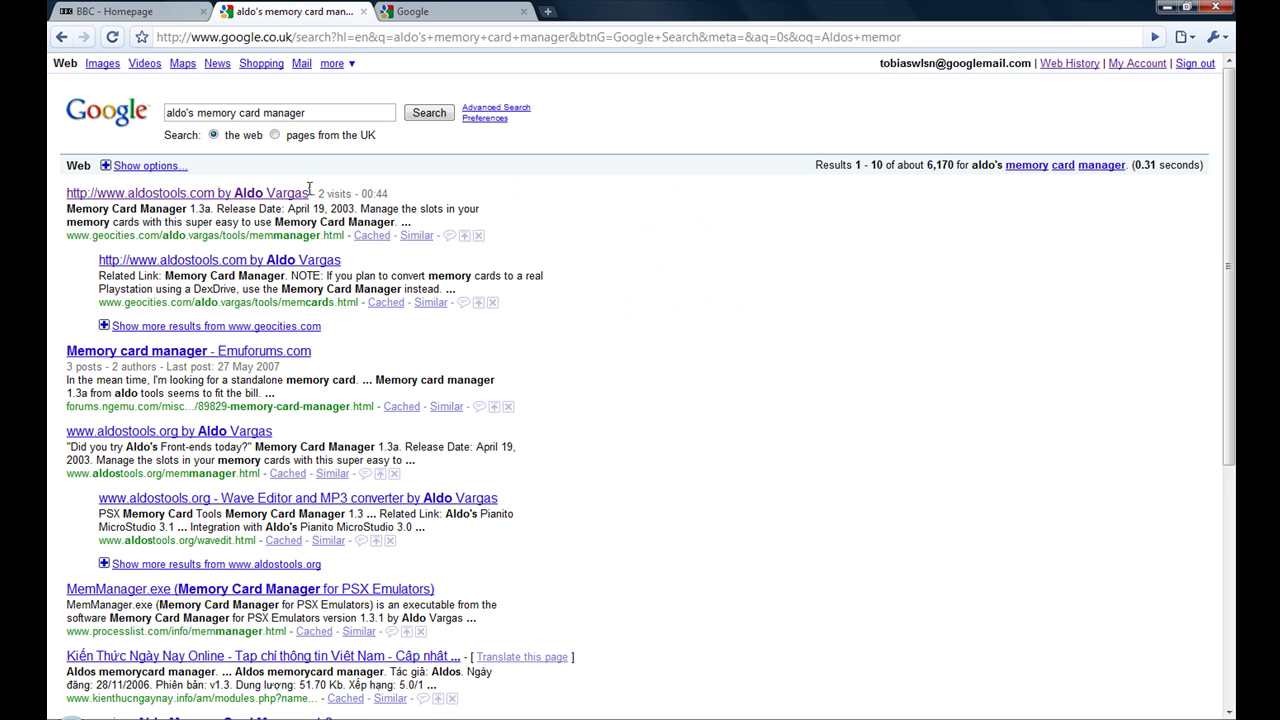
pyautogui.moveTo(310, 189); pyautogui.dragTo(50, 176)
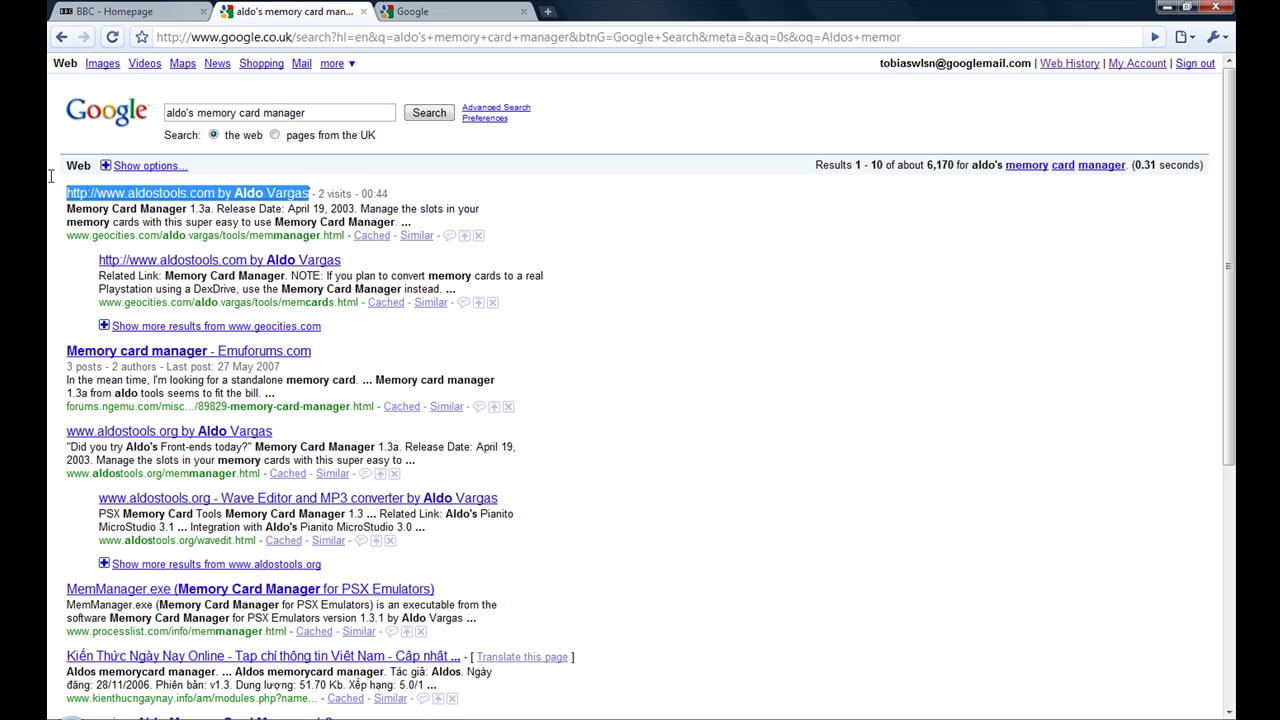
# - Download the Memory Card Manager 1.3a zip from aldostools and open memmanager13 (2).zip
pyautogui.click(107, 199)
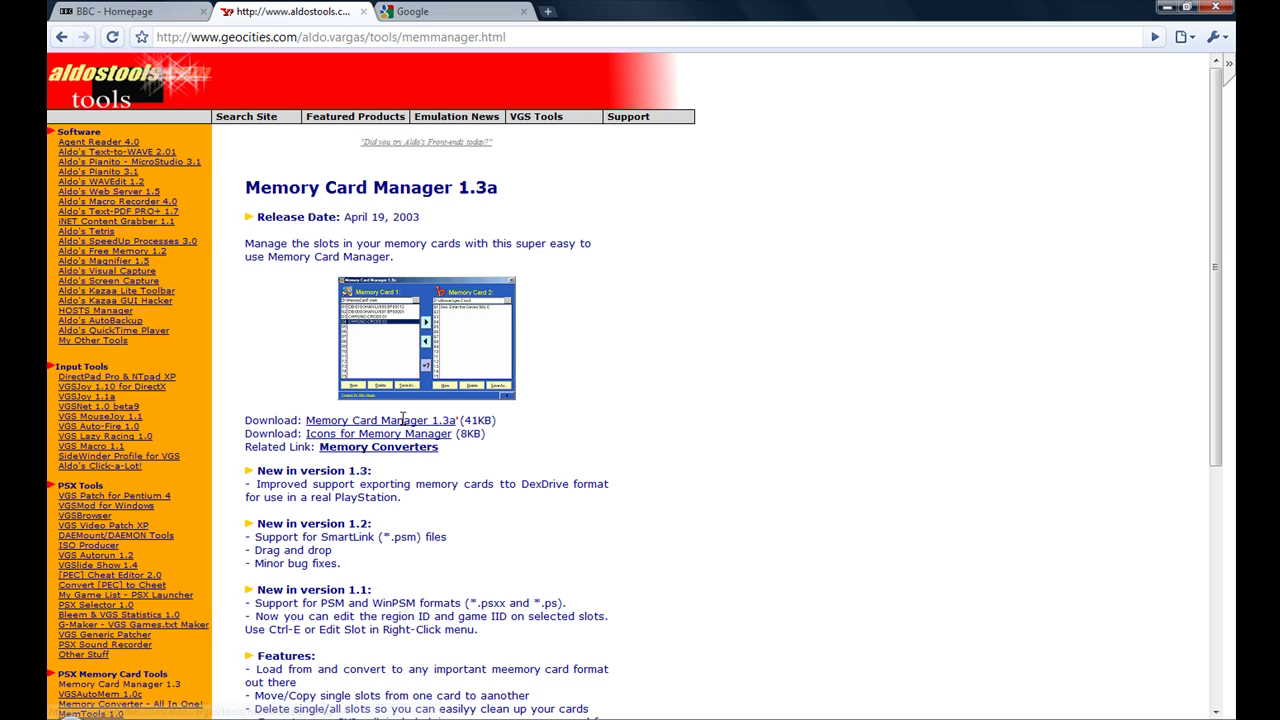
pyautogui.moveTo(457, 420); pyautogui.dragTo(302, 427)
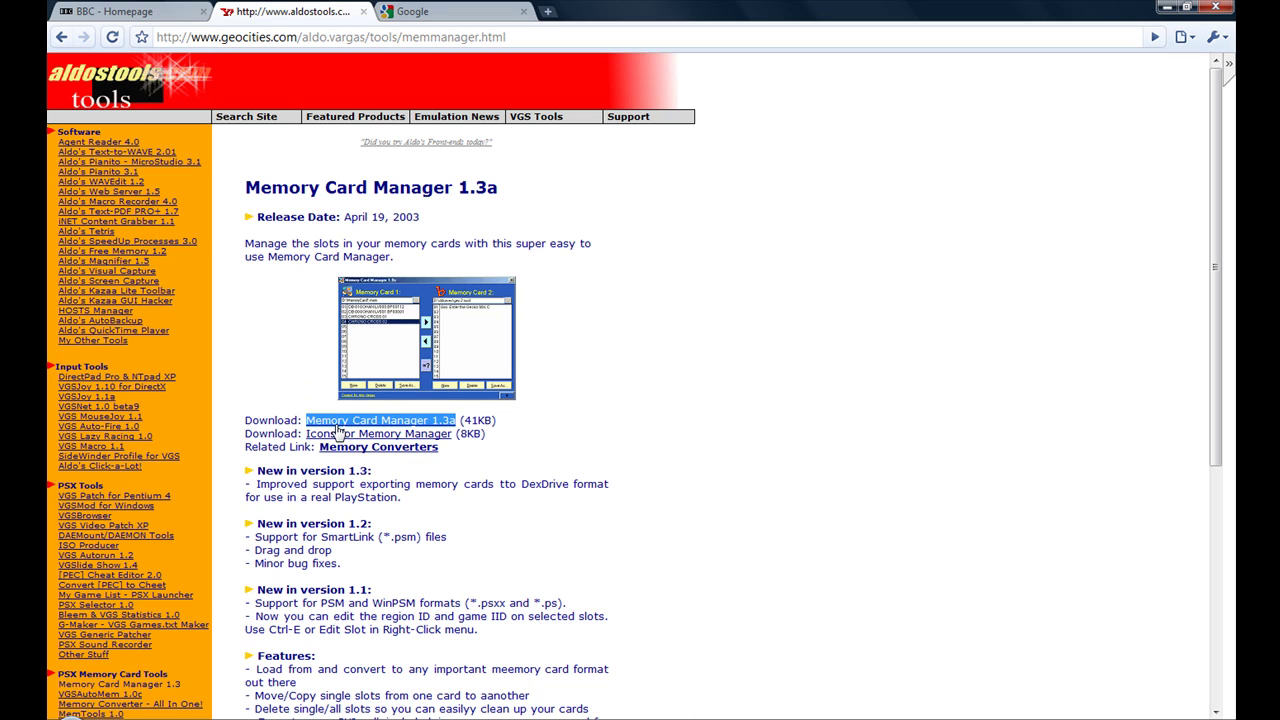
pyautogui.click(337, 424)
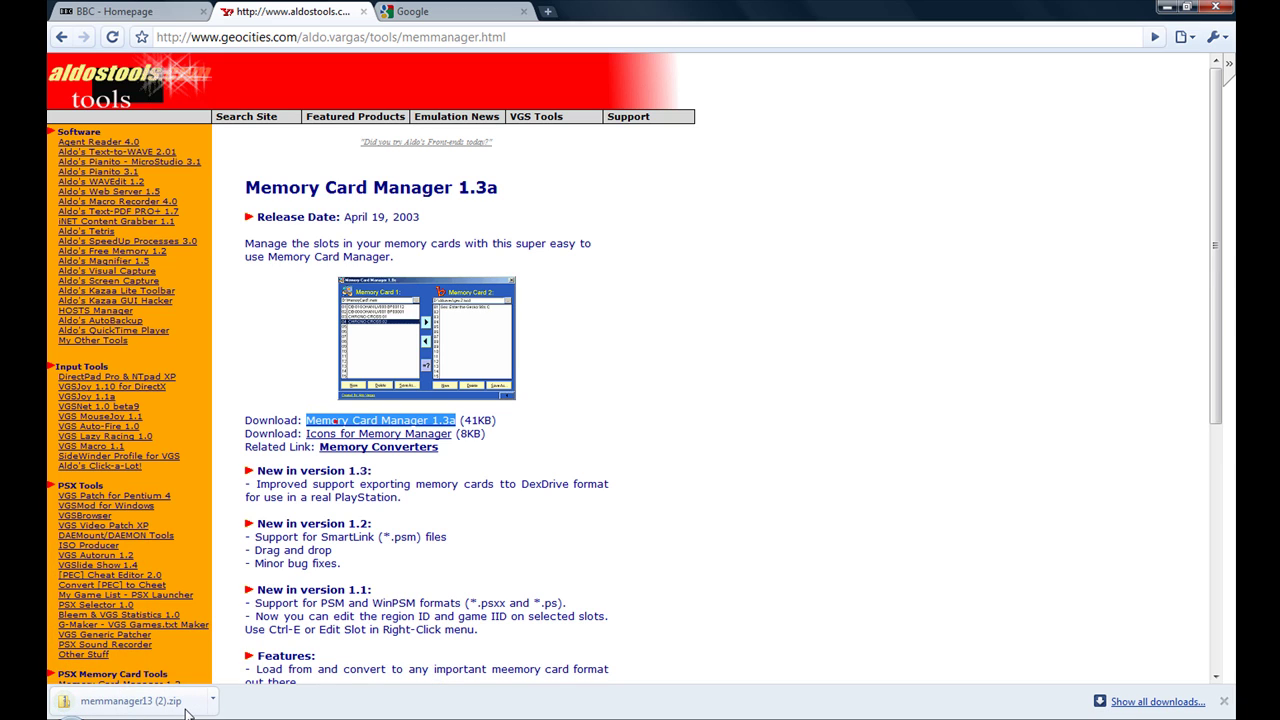
pyautogui.click(150, 701)
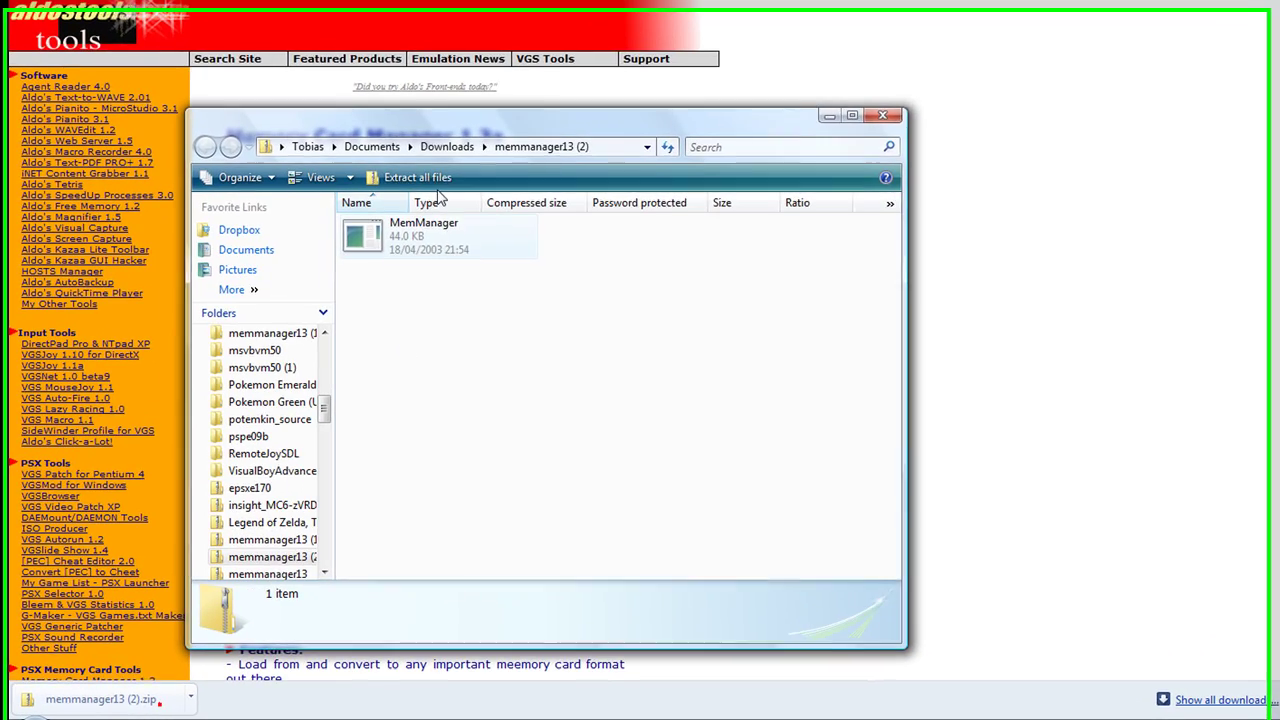
# - Extract the zip to the suggested Downloads\memmanager13 (2) folder
pyautogui.click(412, 220)
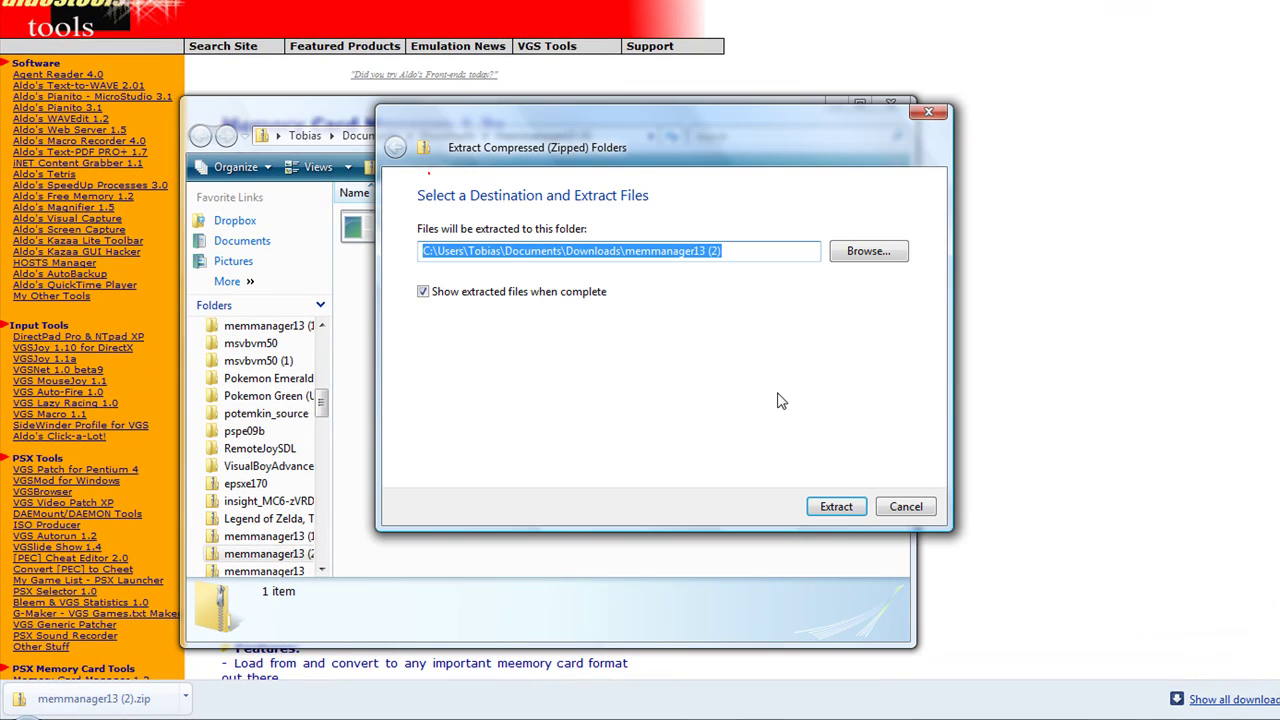
pyautogui.click(838, 508)
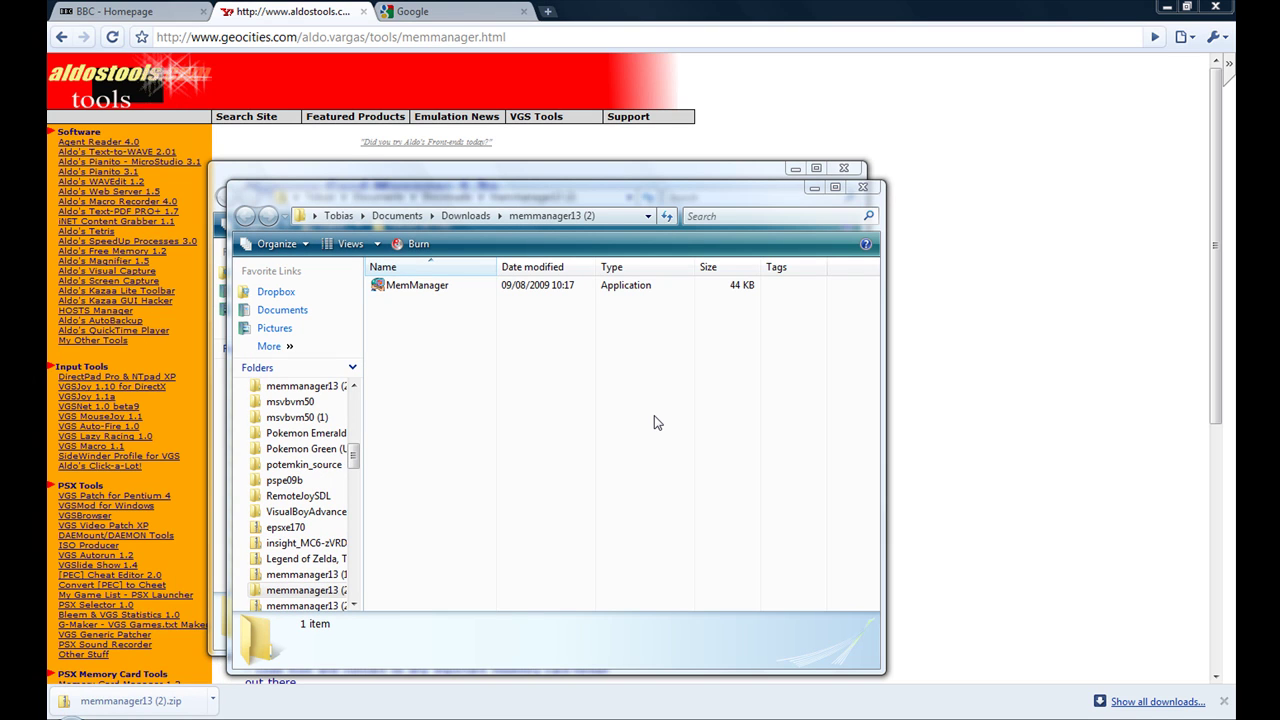
# - Run MemManager with 'Always ask before opening this file' unticked, hitting the missing MSVBVM50.DLL error
pyautogui.click(505, 289)
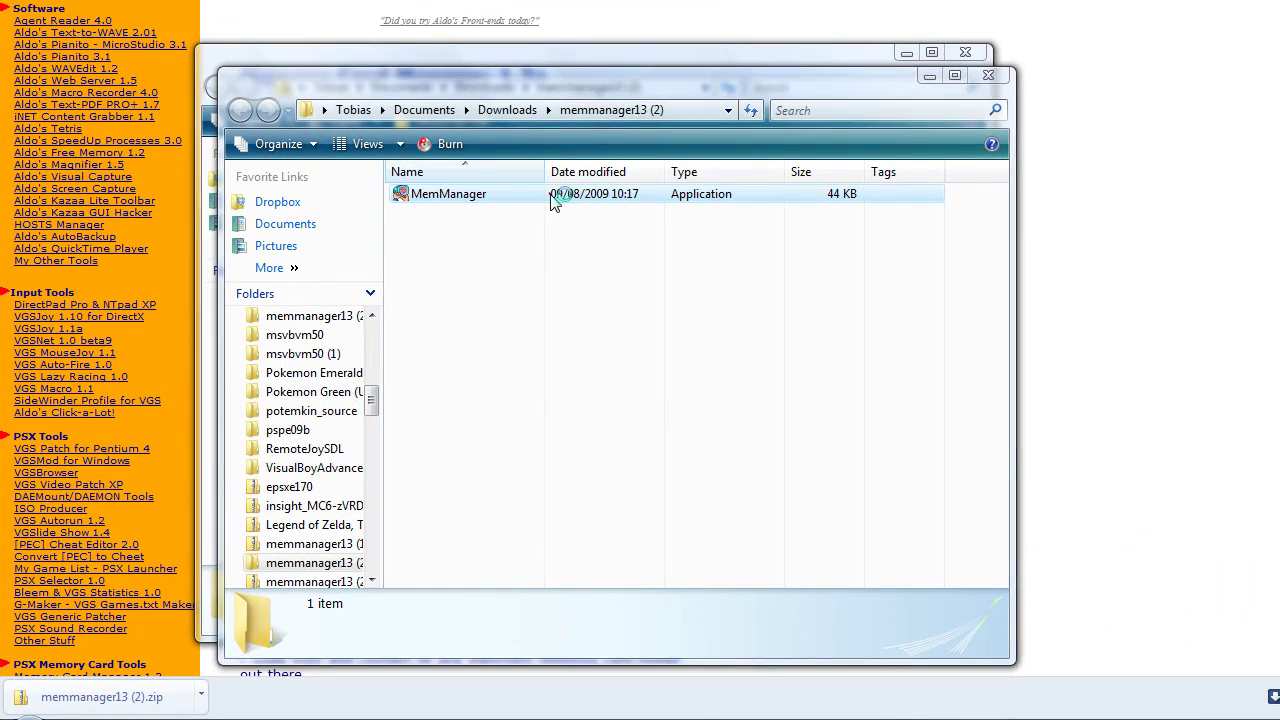
pyautogui.doubleClick(555, 200)
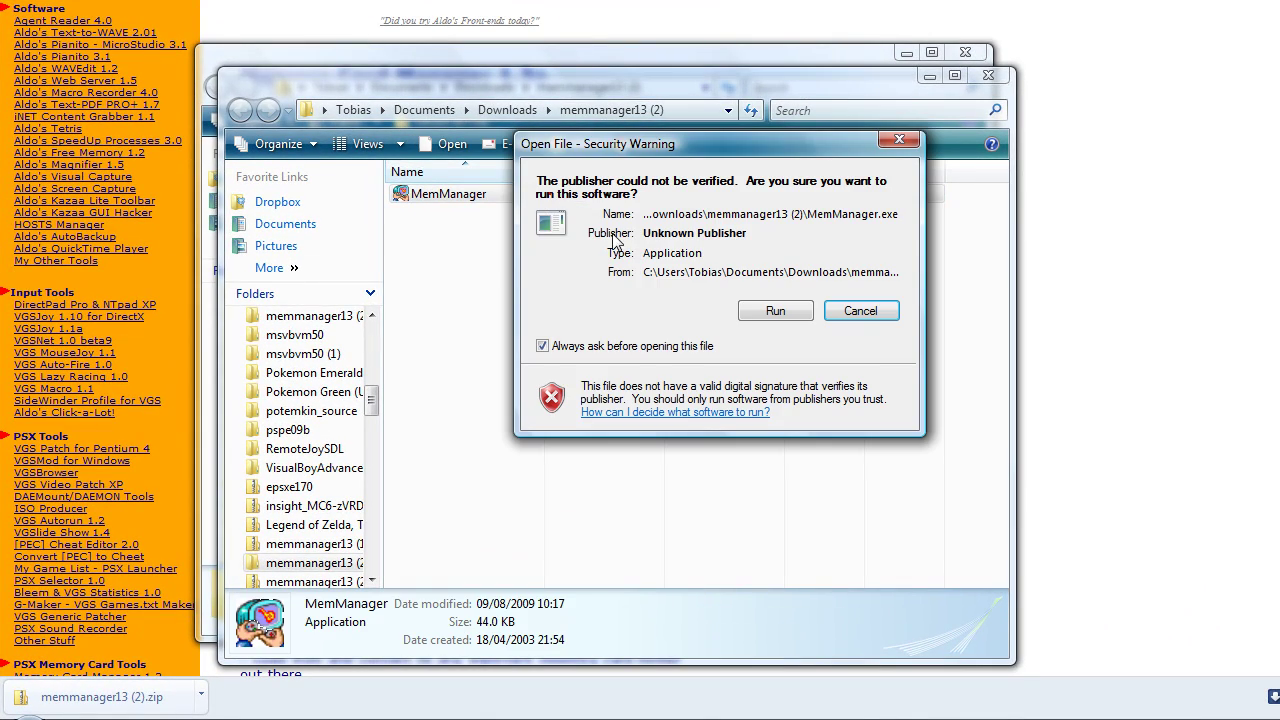
pyautogui.click(640, 347)
pyautogui.click(771, 307)
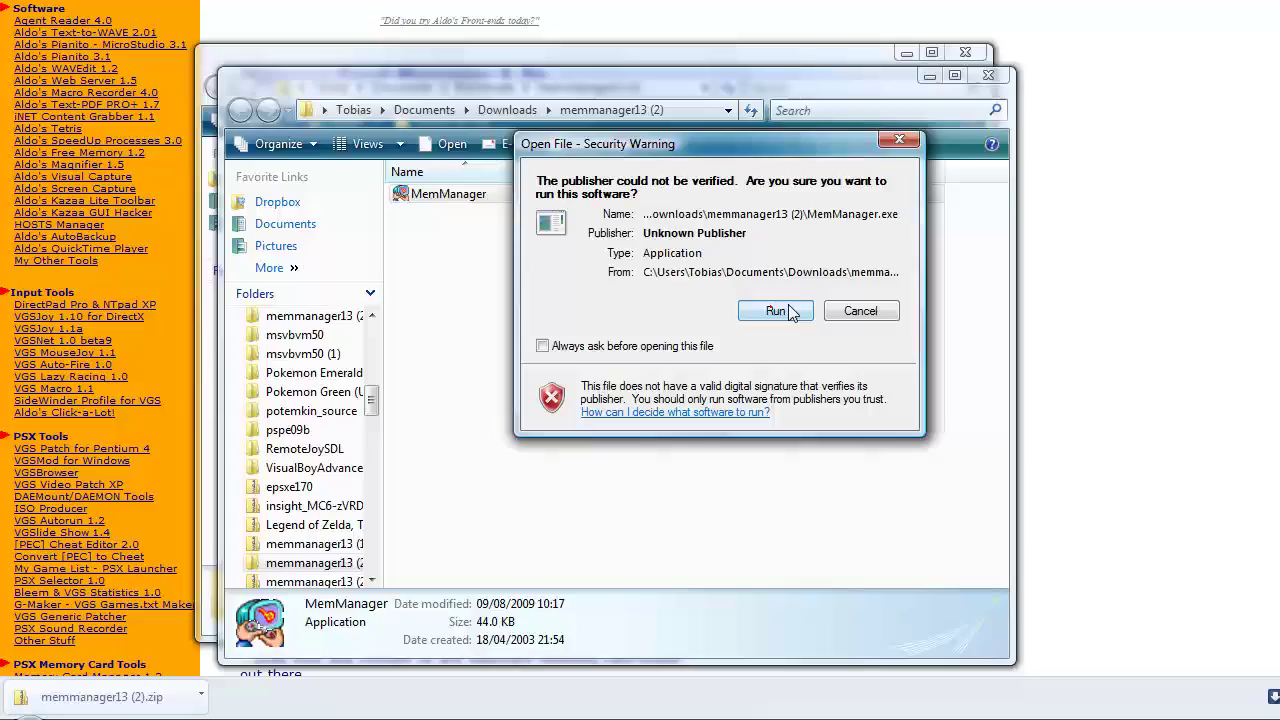
pyautogui.click(788, 312)
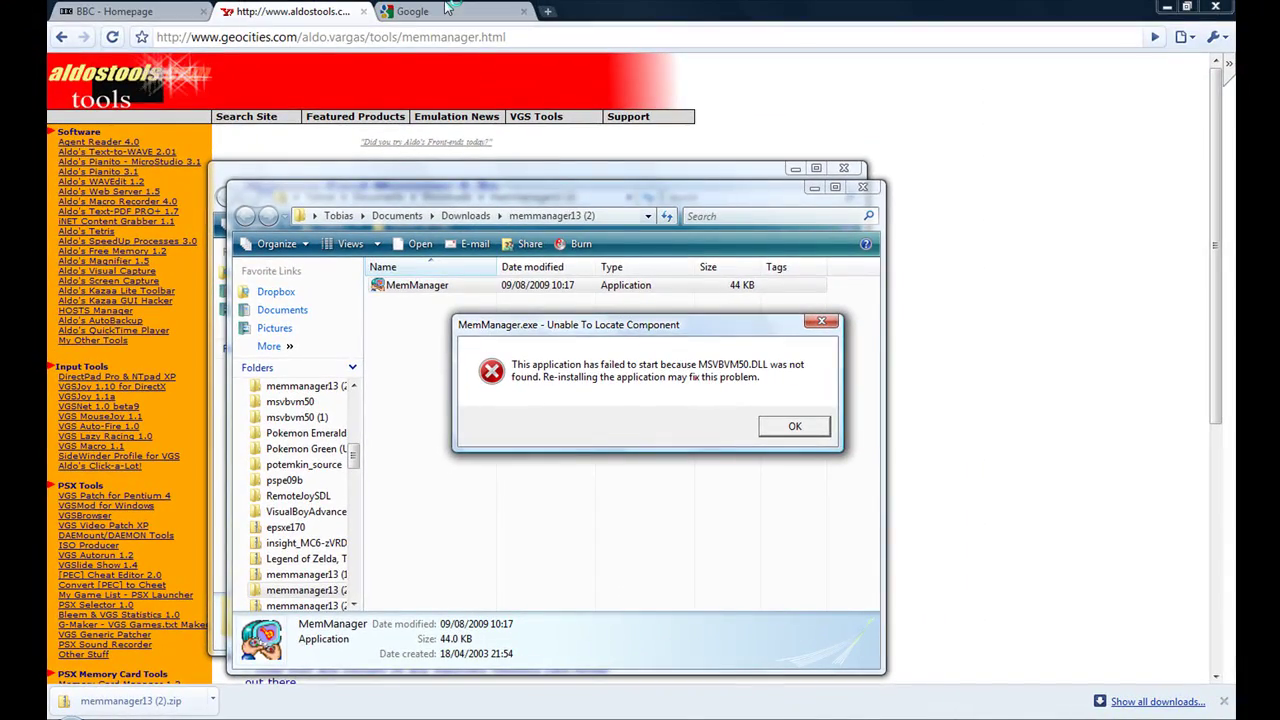
pyautogui.click(446, 8)
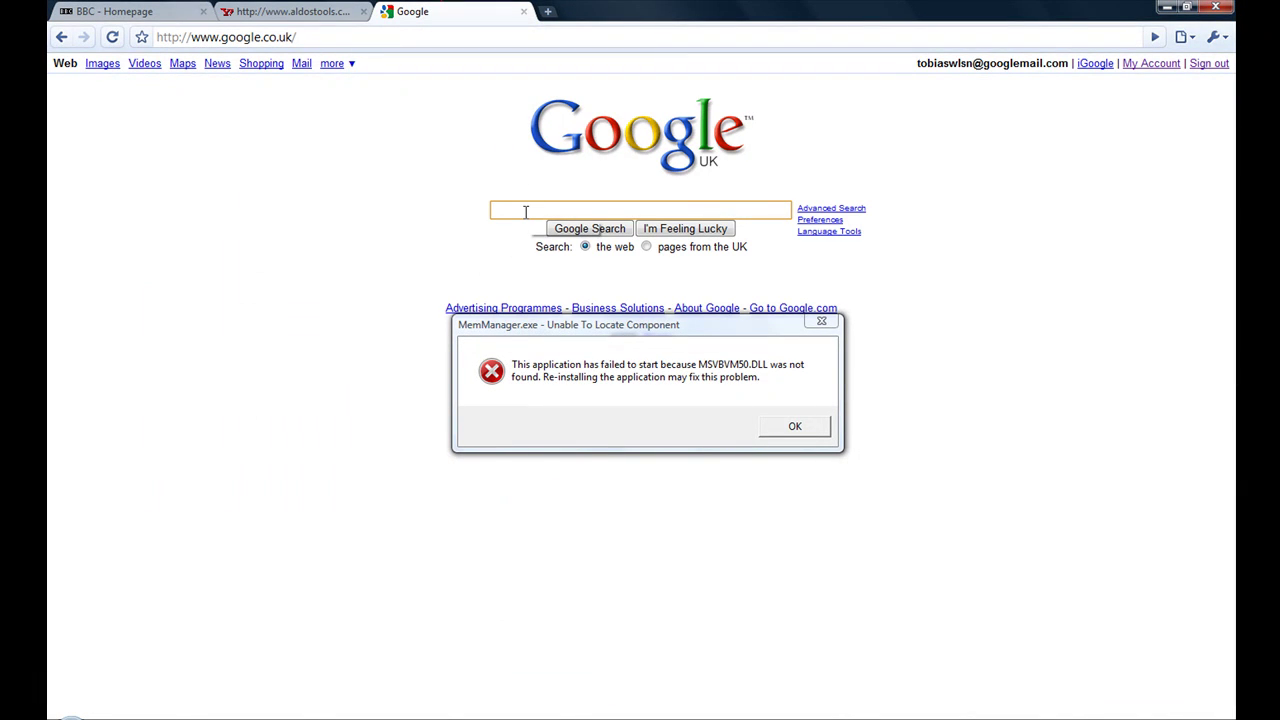
# - Search Google for MSVBVM50.dll and dismiss the missing-DLL error
pyautogui.write('MS')
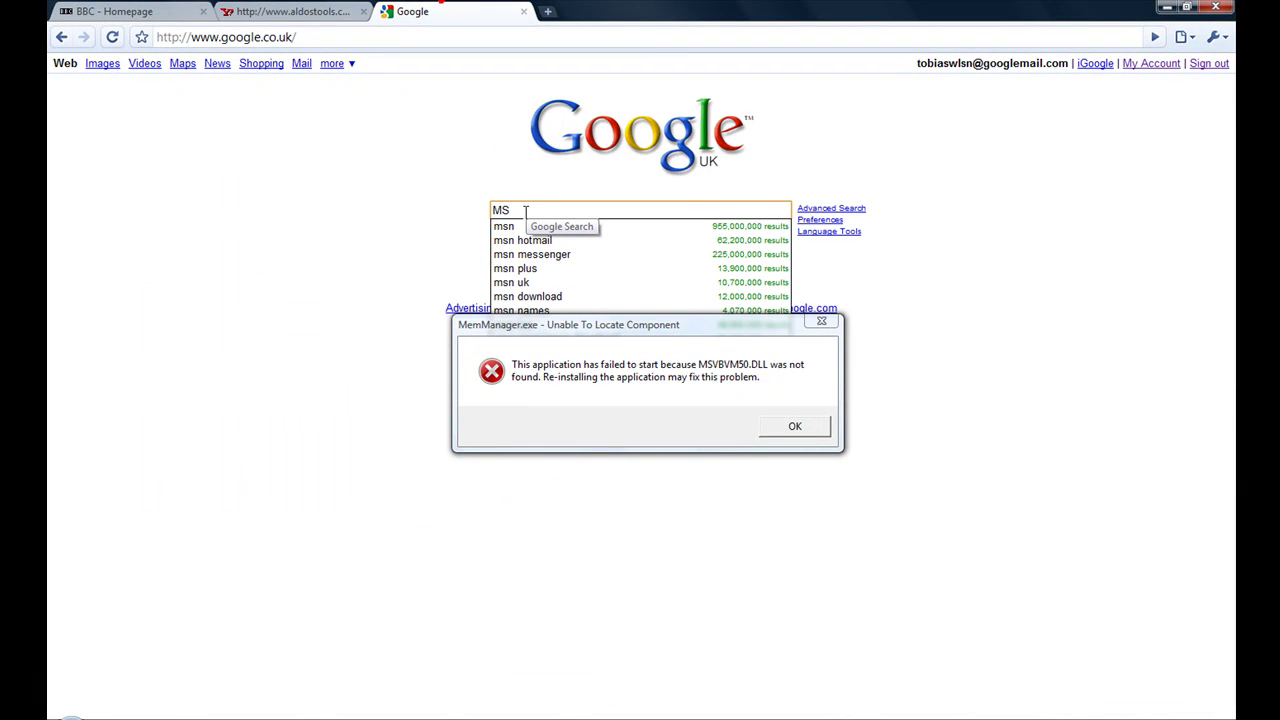
pyautogui.write('VBV')
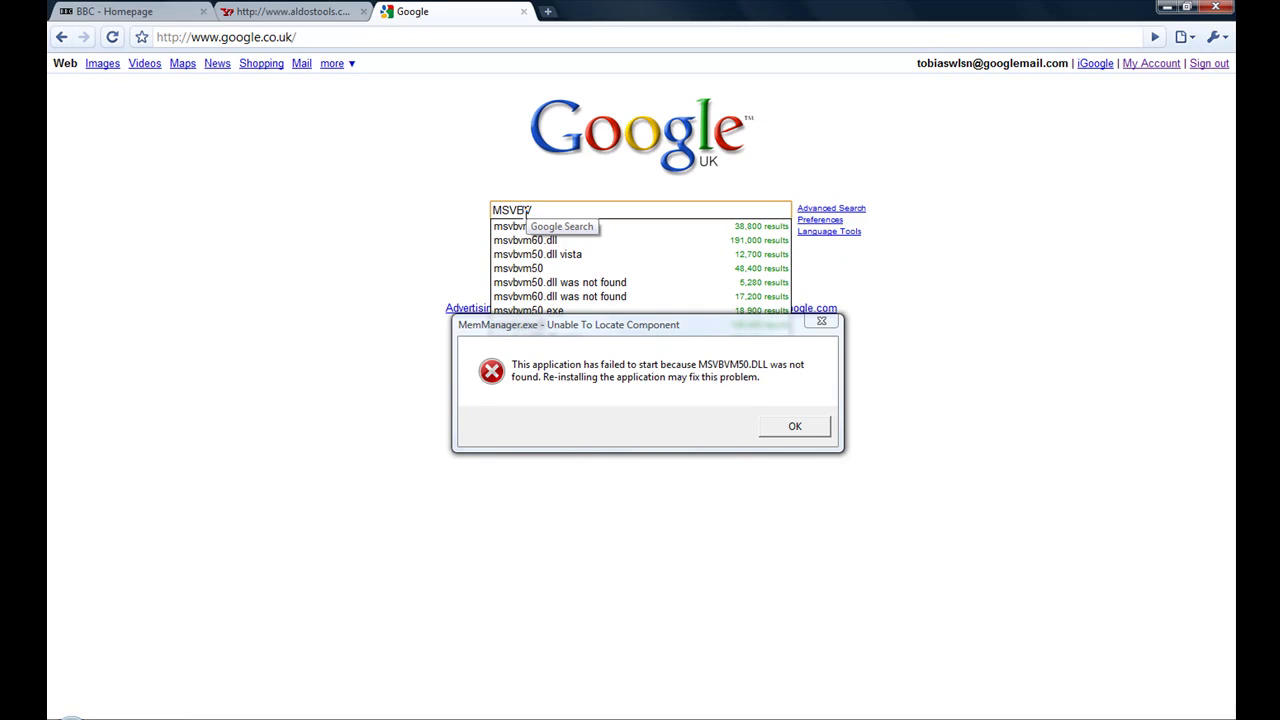
pyautogui.write('M%)')
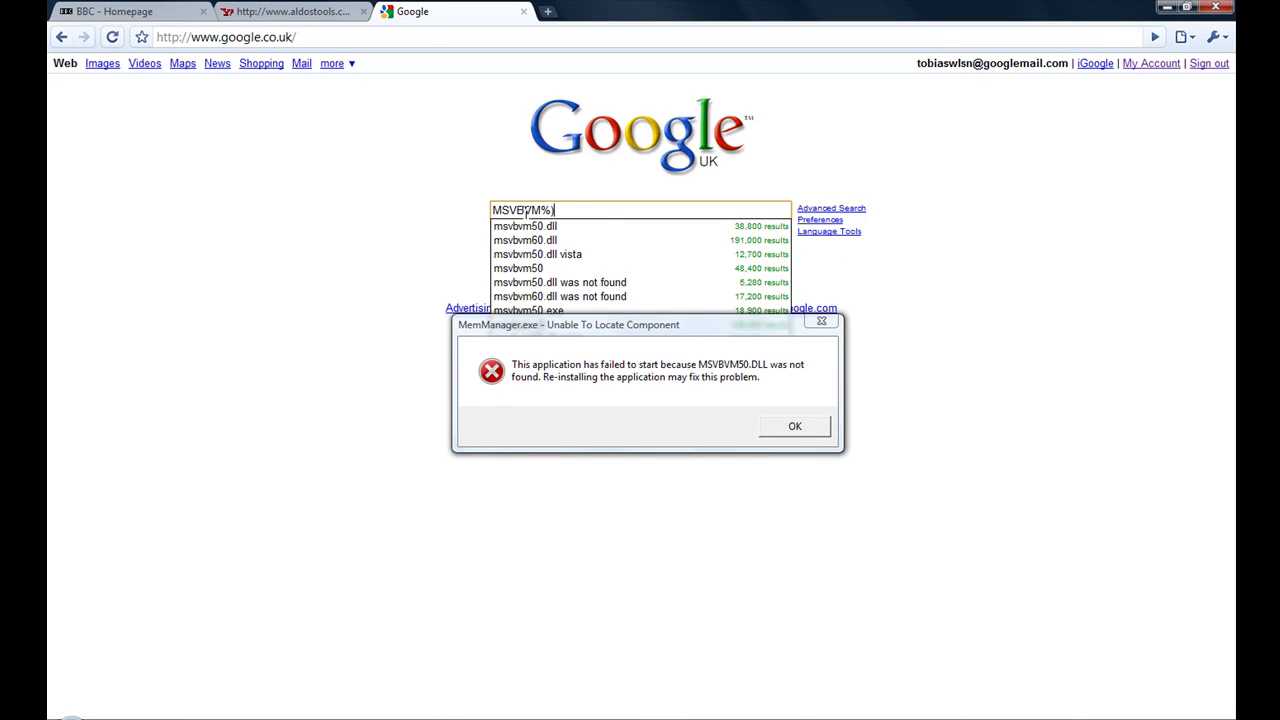
pyautogui.press('BackSpace')
pyautogui.press('BackSpace')
pyautogui.write('50')
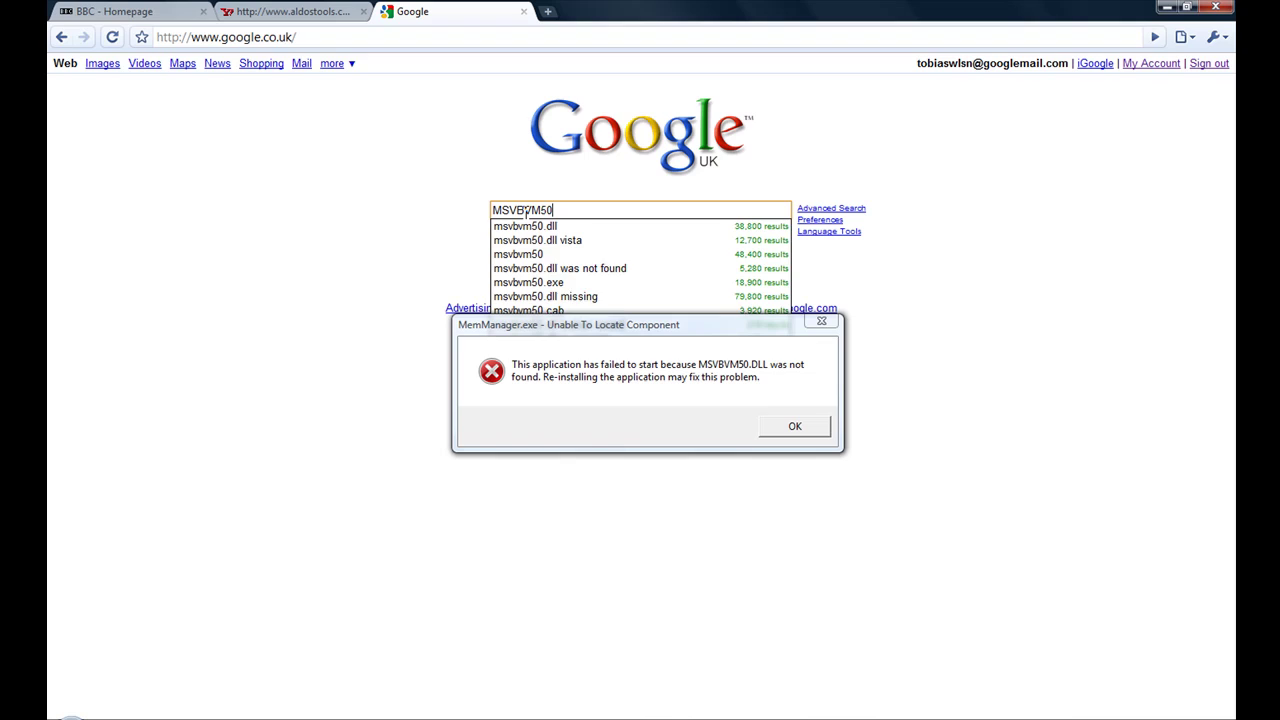
pyautogui.write('.dll')
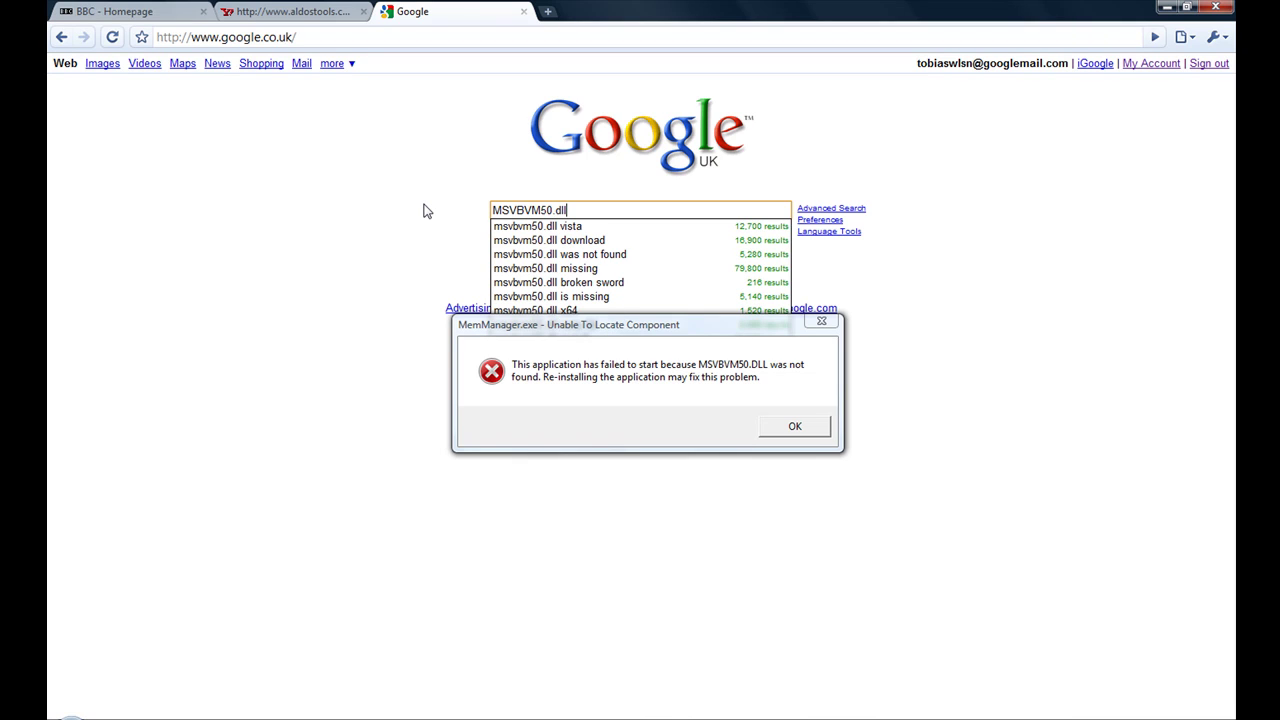
pyautogui.press('Return')
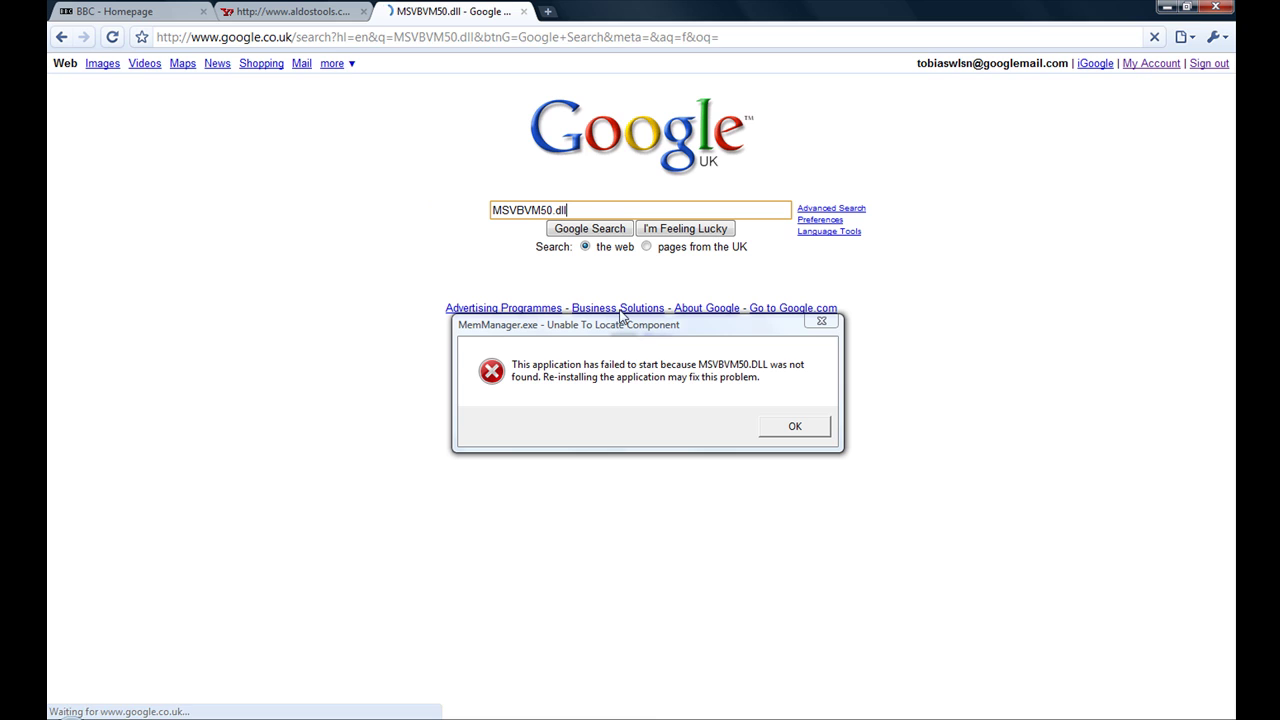
pyautogui.click(308, 203)
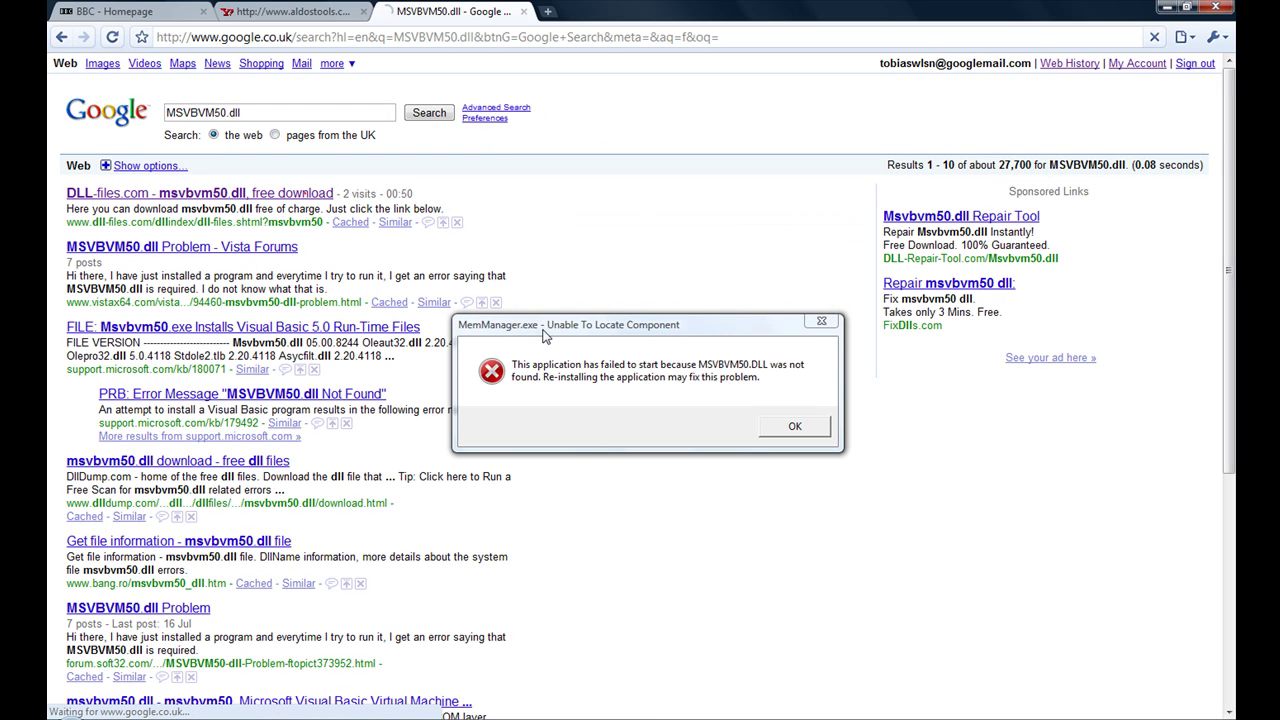
# - Download msvbvm50.dll from DLL-files.com, skipping the compatibility prompt, and open msvbvm50 (2).zip
pyautogui.click(794, 426)
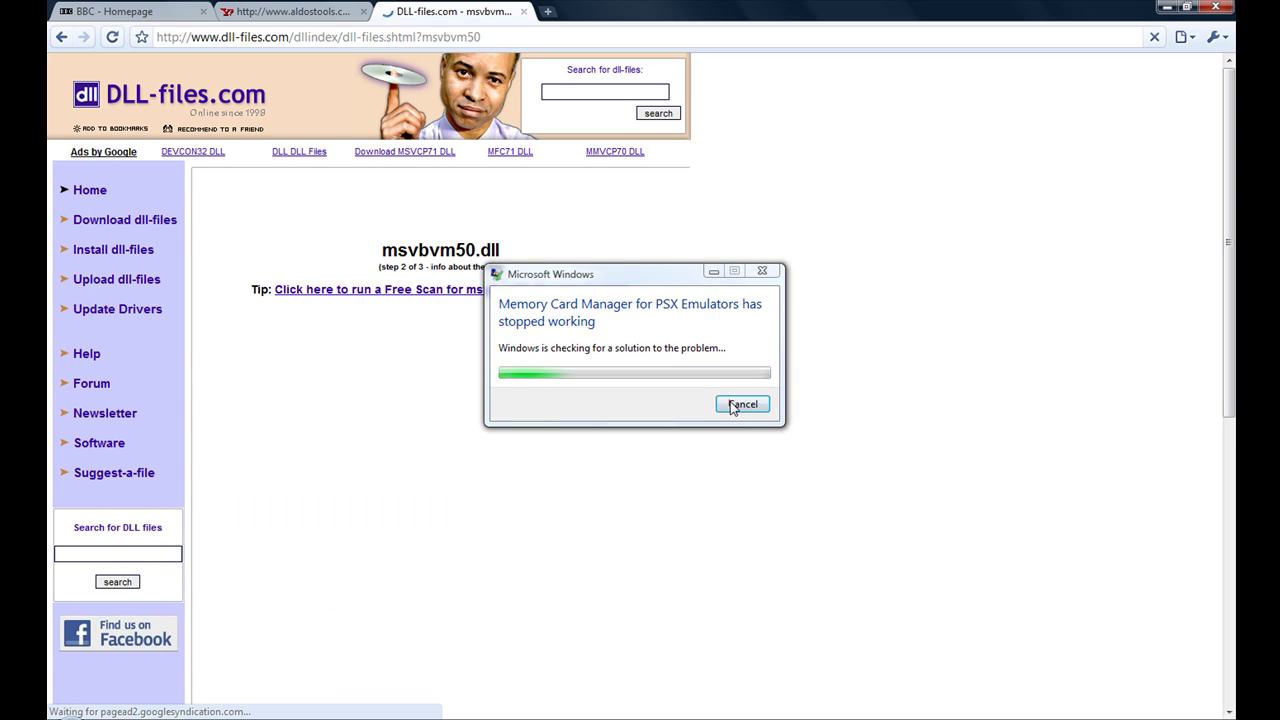
pyautogui.click(736, 404)
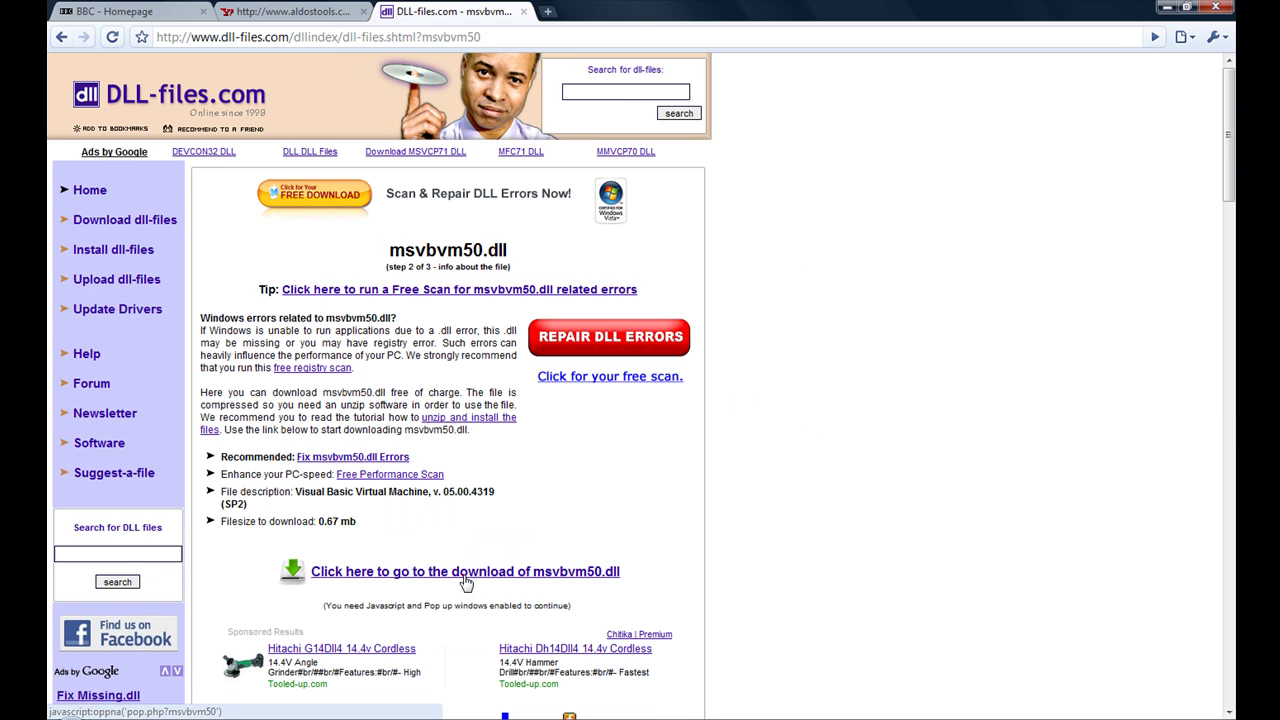
pyautogui.click(463, 577)
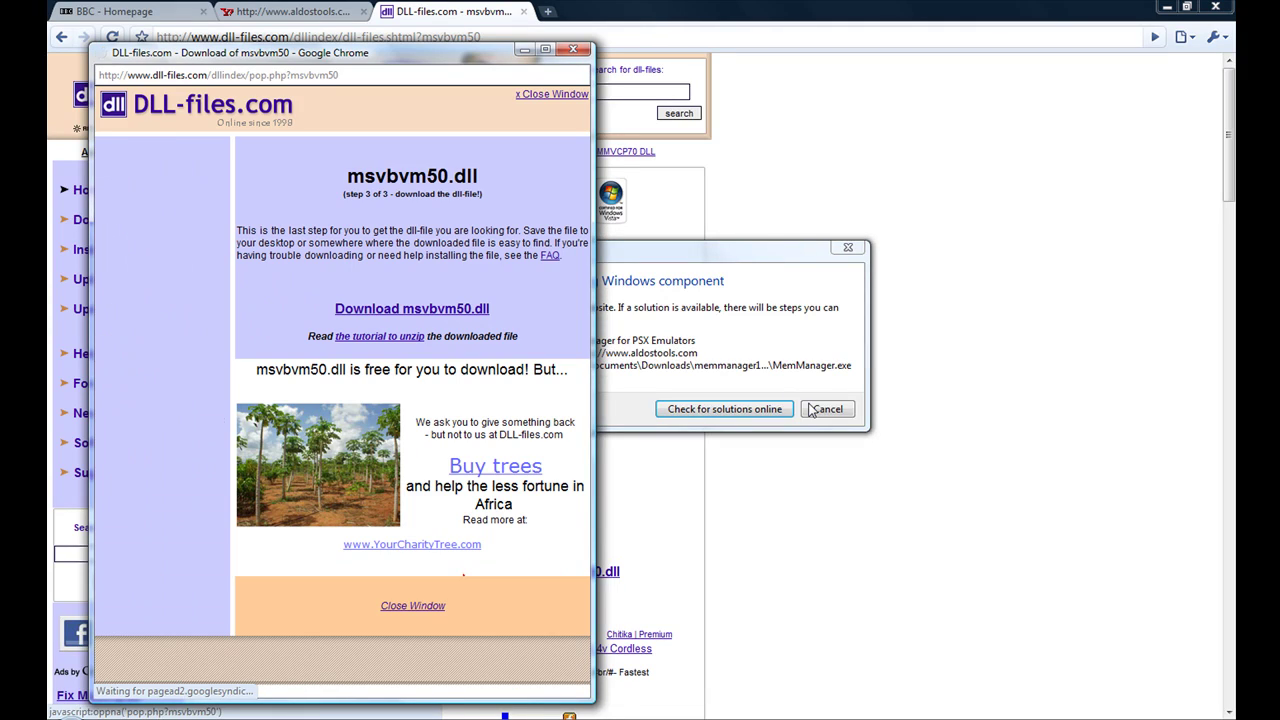
pyautogui.click(811, 410)
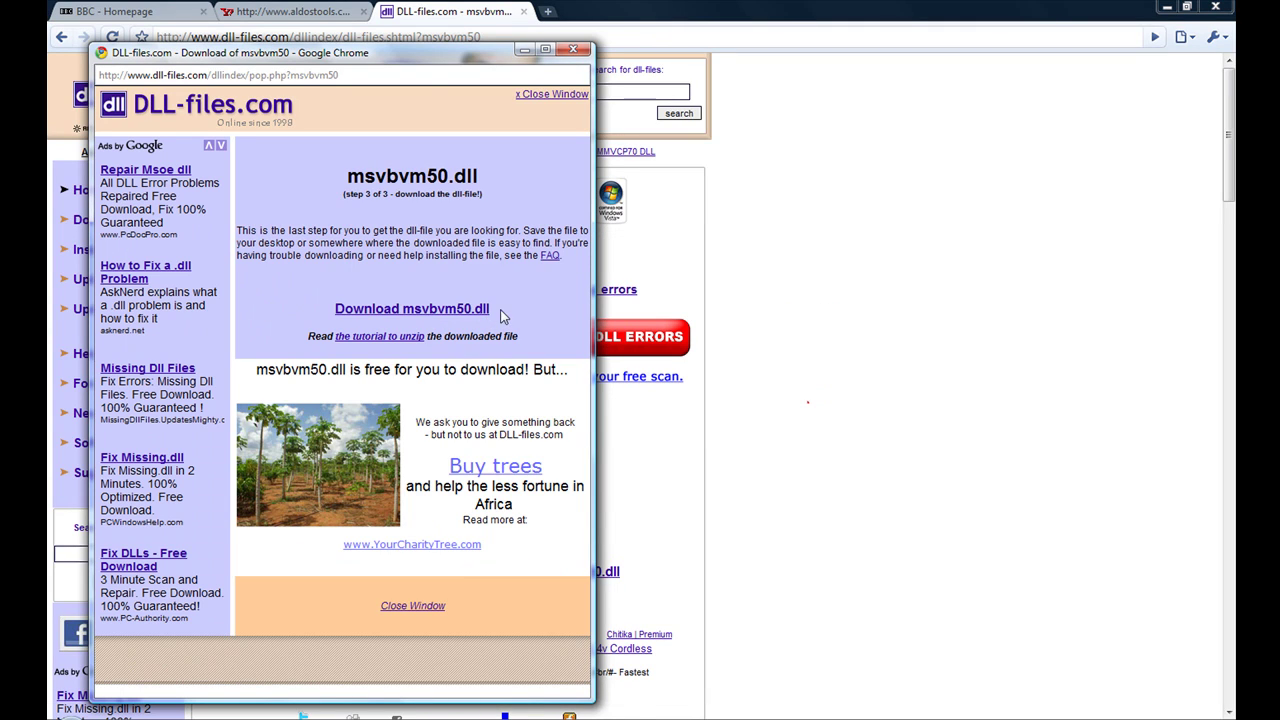
pyautogui.moveTo(499, 309); pyautogui.dragTo(320, 304)
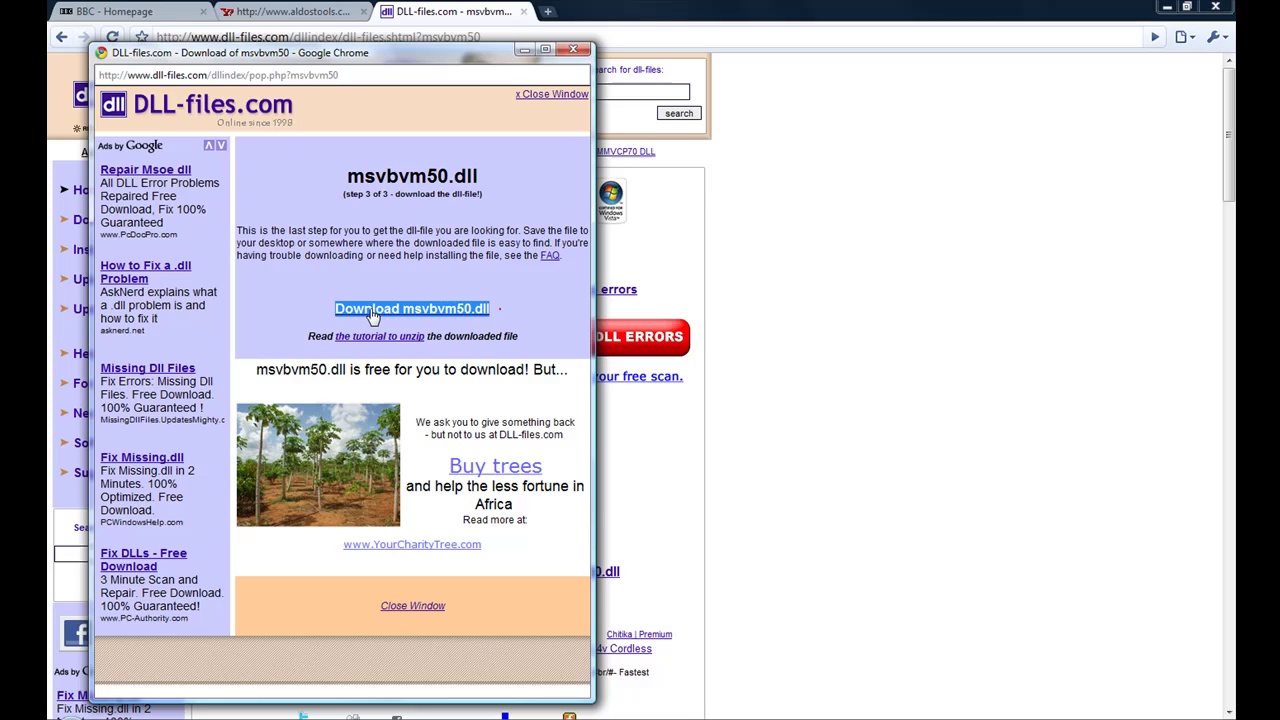
pyautogui.click(369, 310)
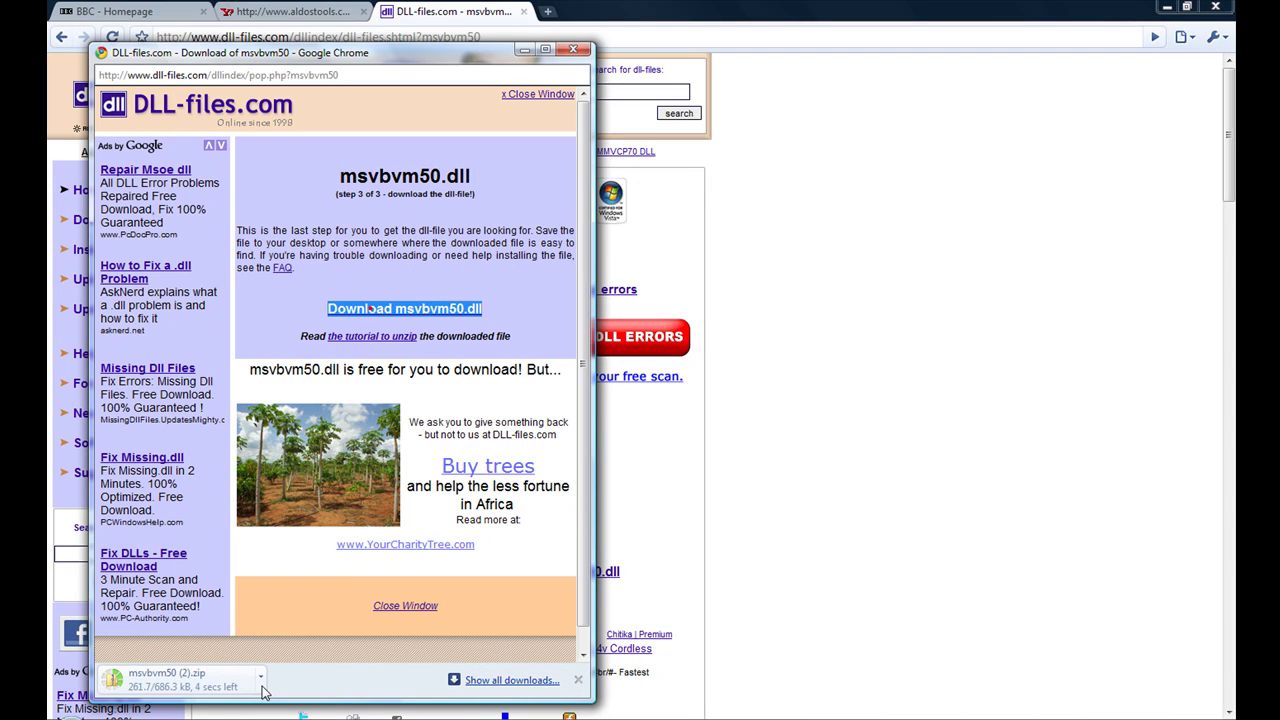
pyautogui.click(215, 686)
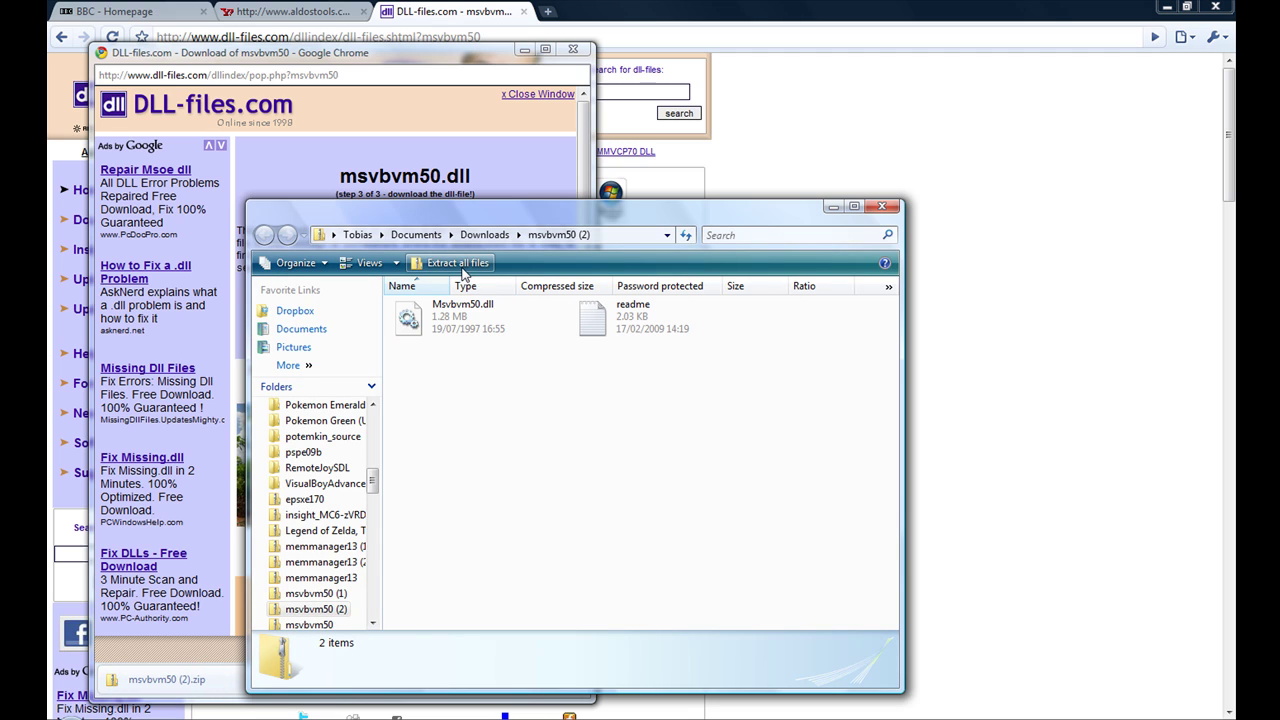
# - Extract the msvbvm50 zip to Downloads\msvbvm50 (2)
pyautogui.click(458, 263)
pyautogui.click(789, 533)
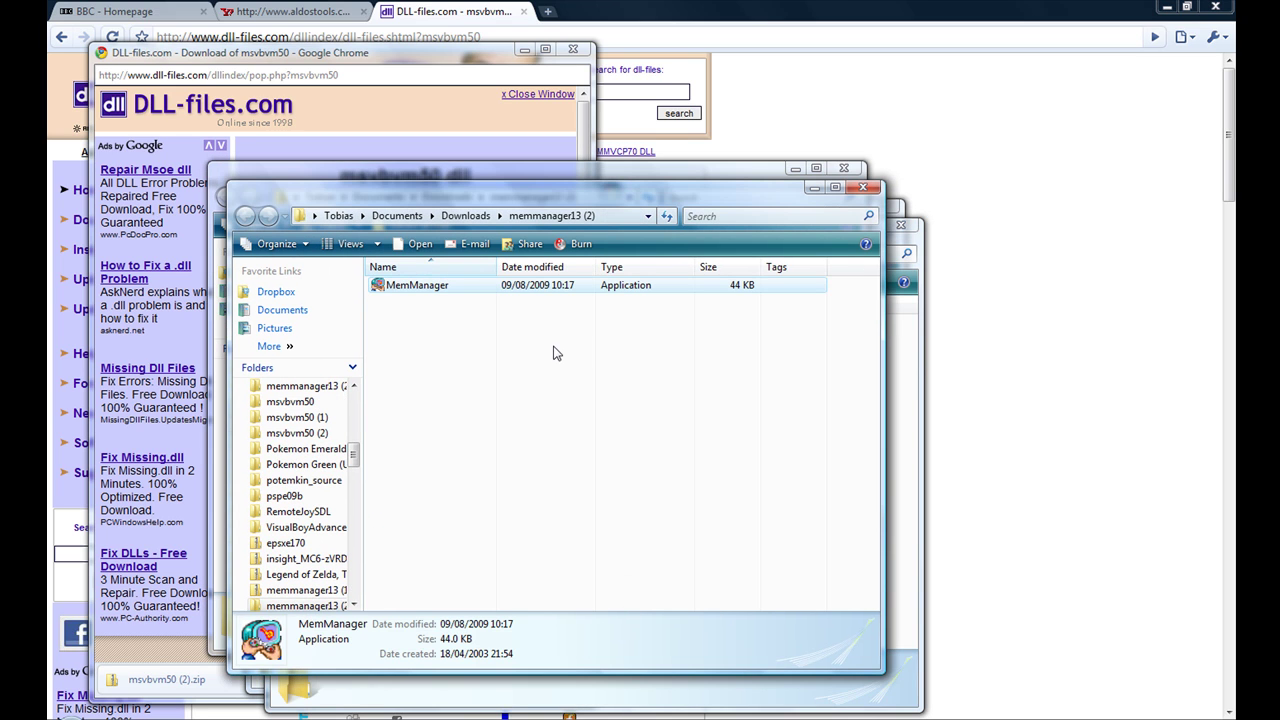
# - Move MemManager into the PSX\cards folder beside put_memcards_here
pyautogui.rightClick(437, 289)
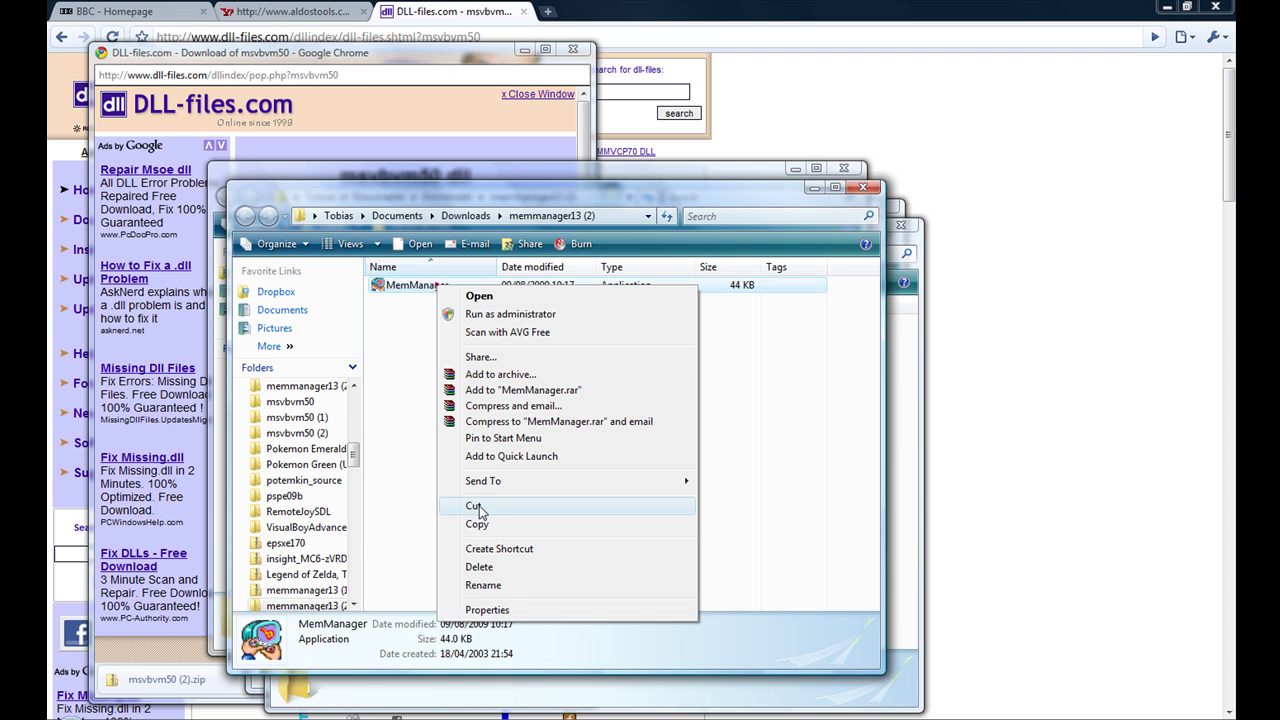
pyautogui.click(475, 506)
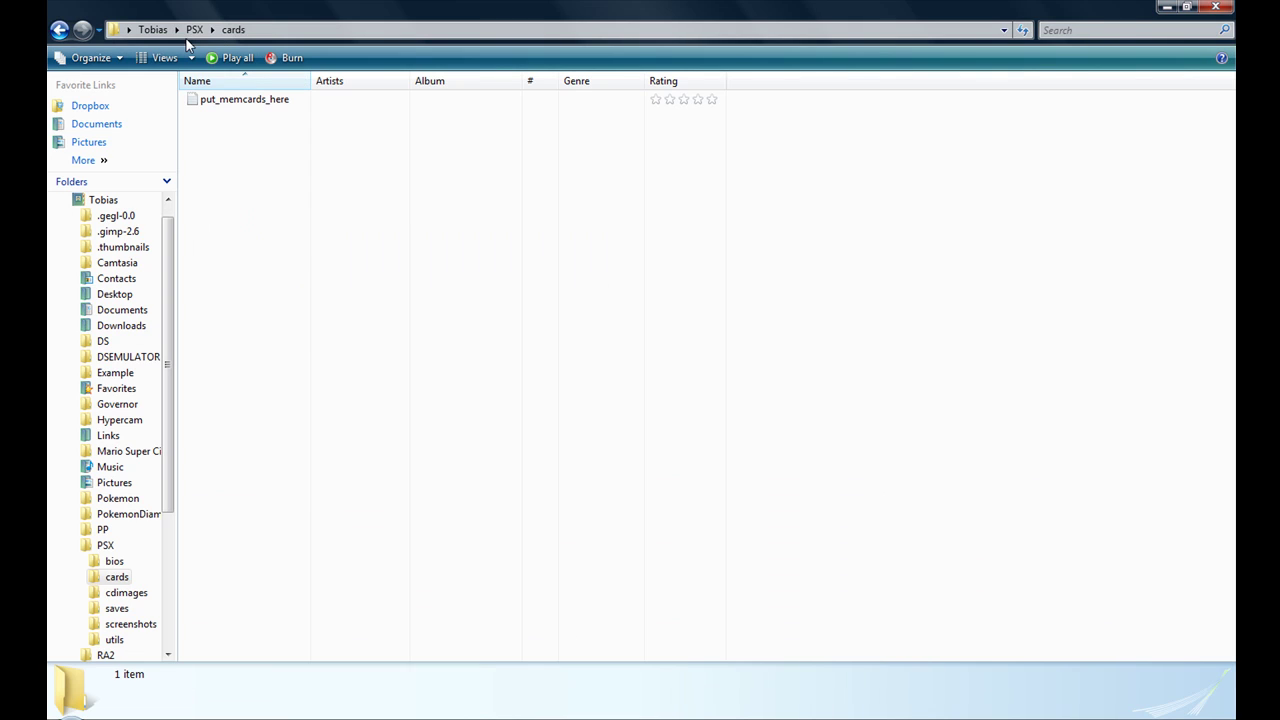
pyautogui.click(194, 29)
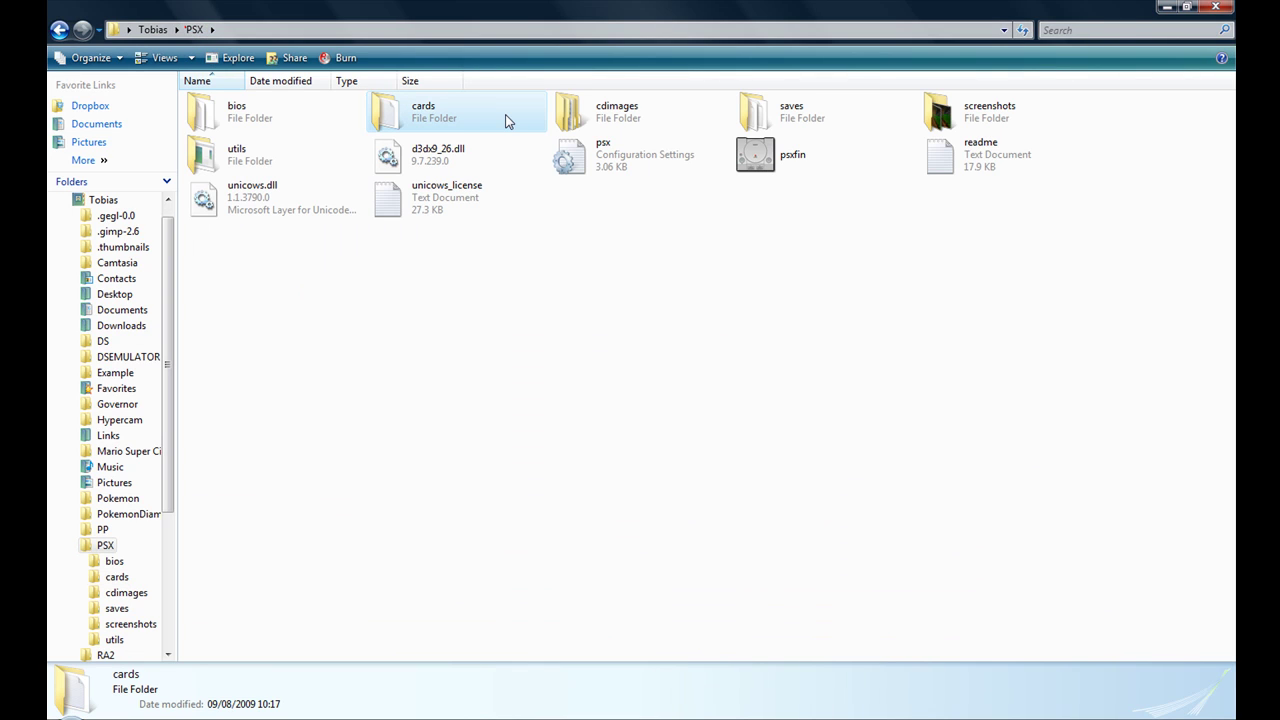
pyautogui.doubleClick(505, 118)
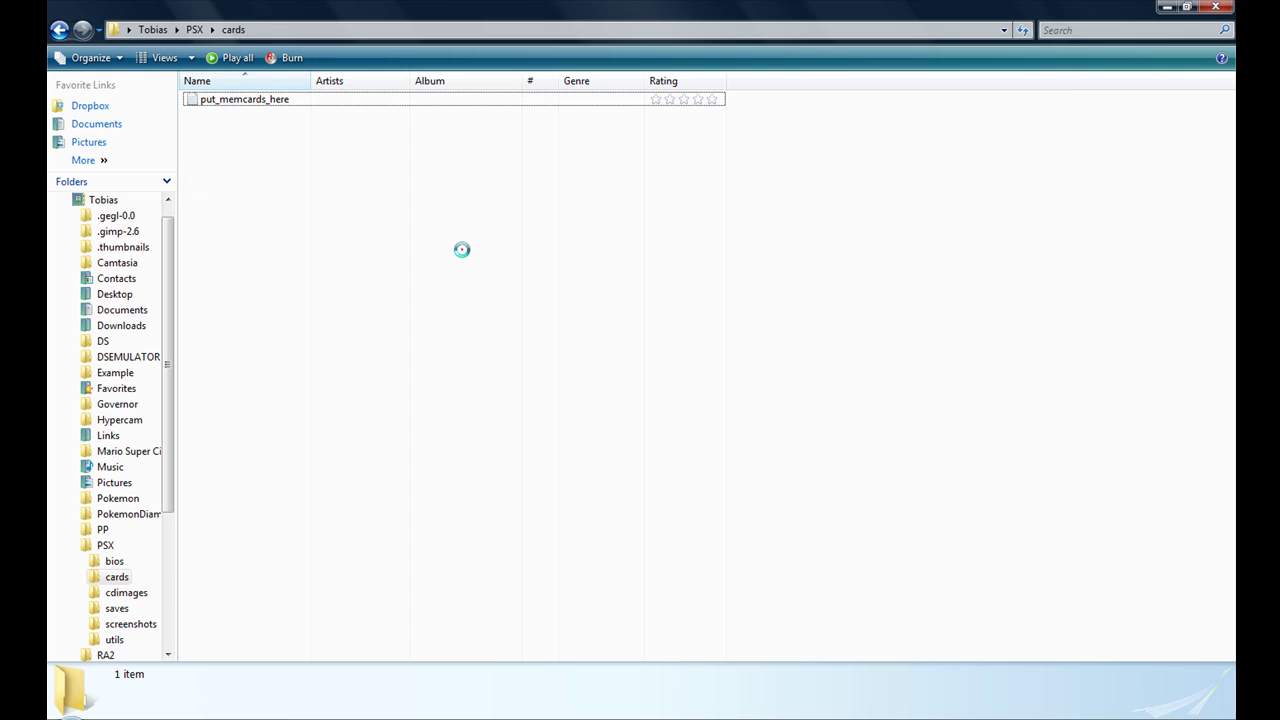
pyautogui.hotkey('ctrl', 'v')
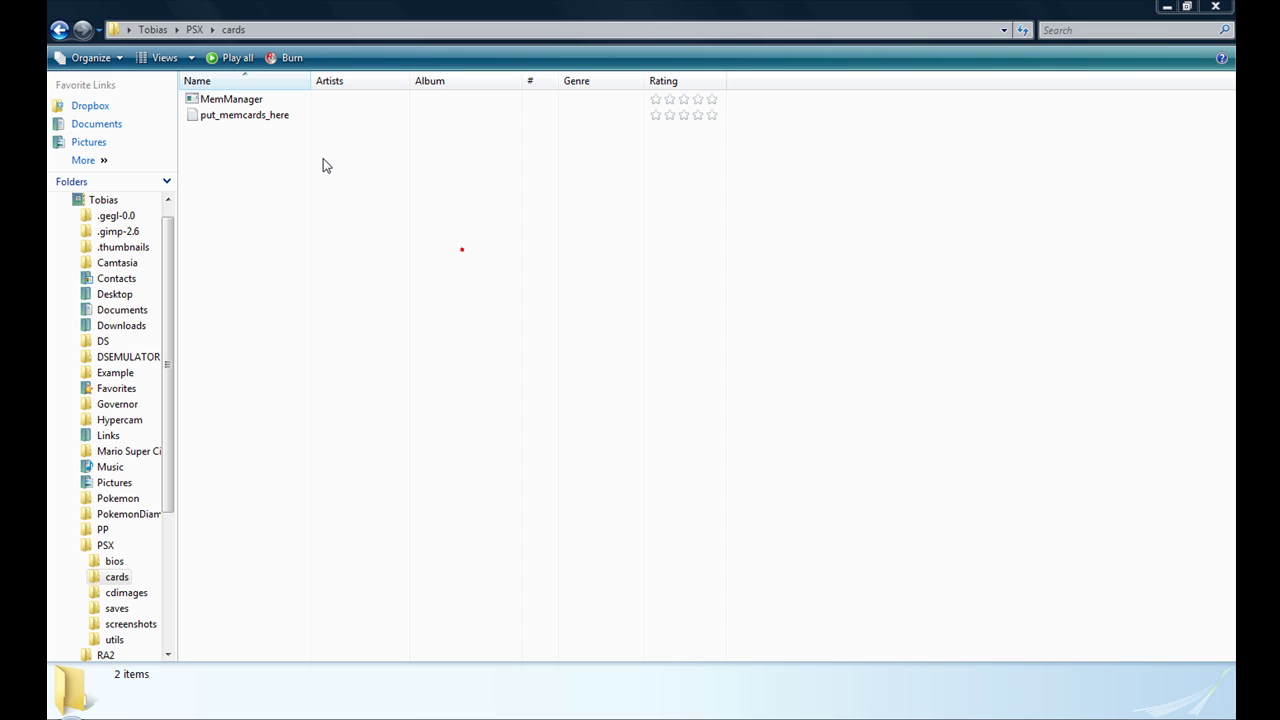
pyautogui.click(258, 100)
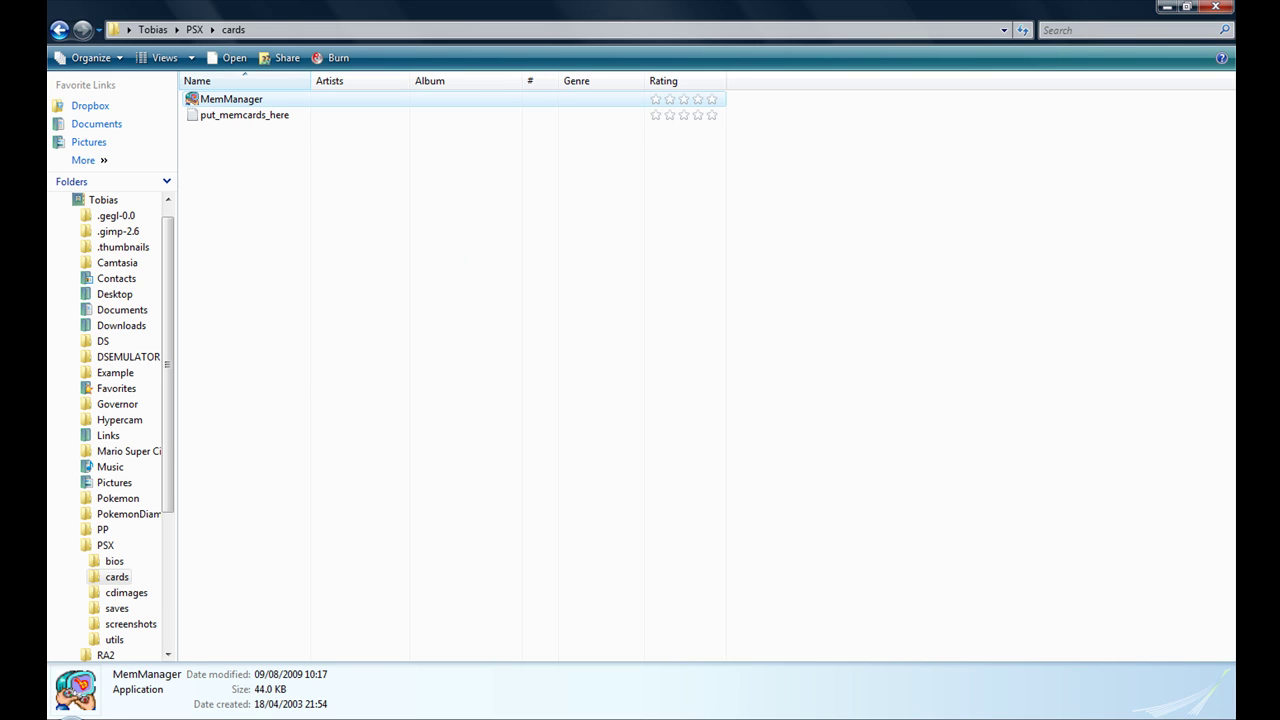
pyautogui.hotkey('alt', 'Tab')
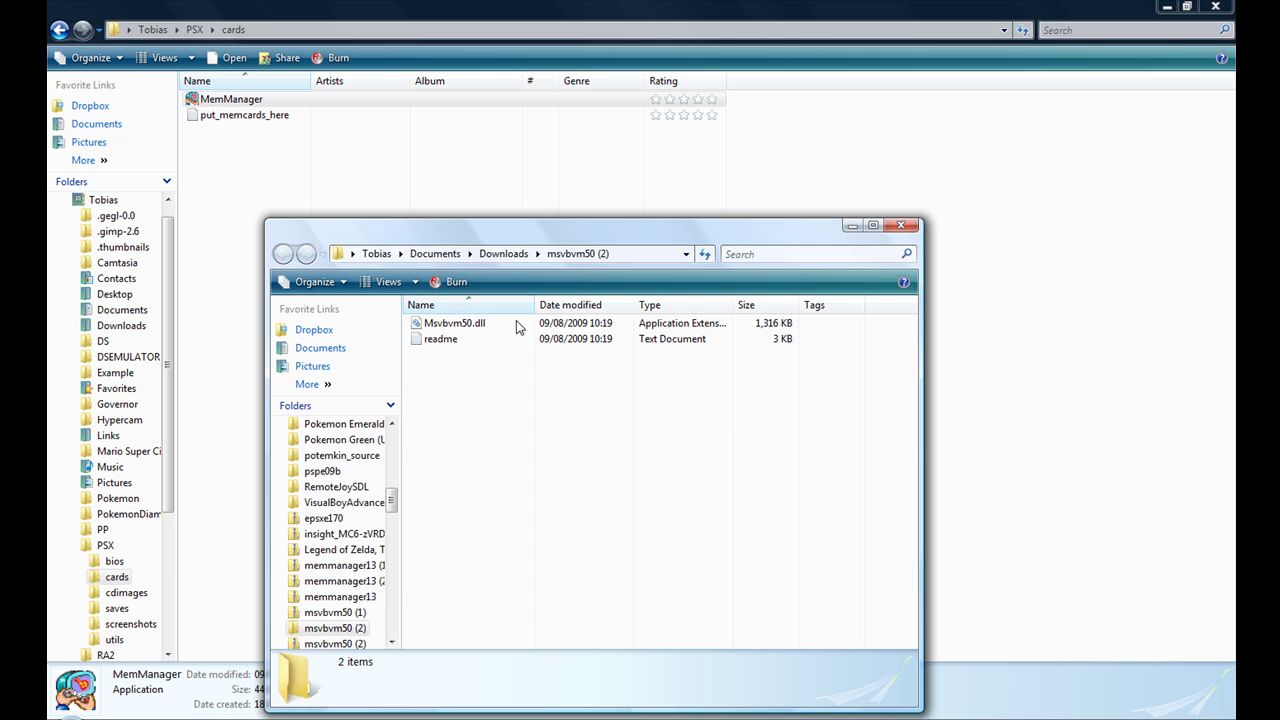
# - Cut Msvbvm50.dll and paste it into PSX\cards alongside MemManager
pyautogui.rightClick(516, 322)
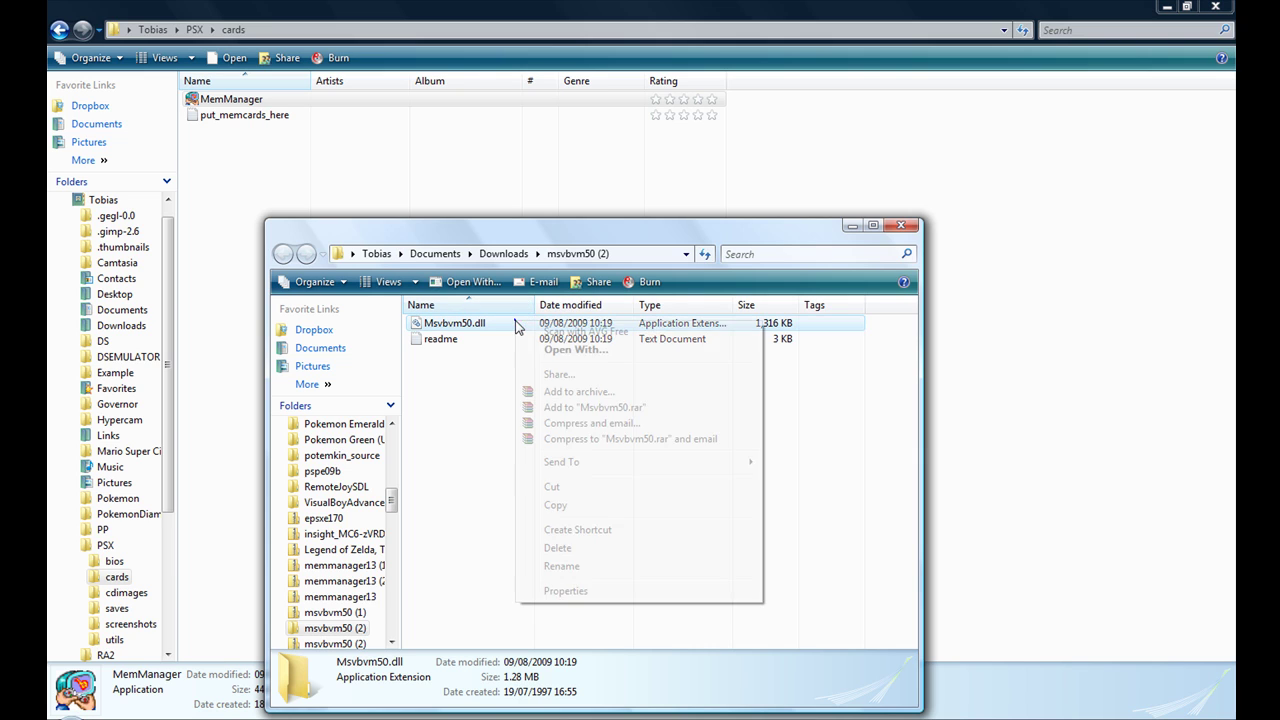
pyautogui.click(563, 488)
pyautogui.click(477, 174)
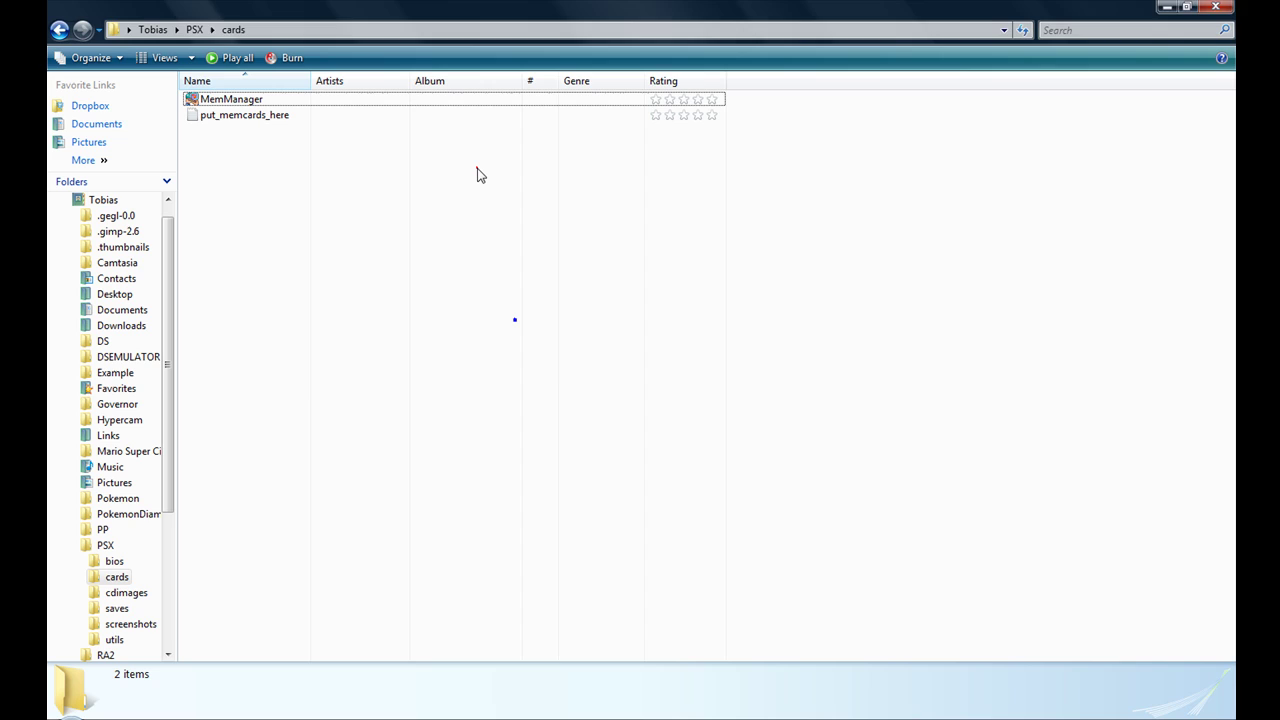
pyautogui.hotkey('ctrl', 'v')
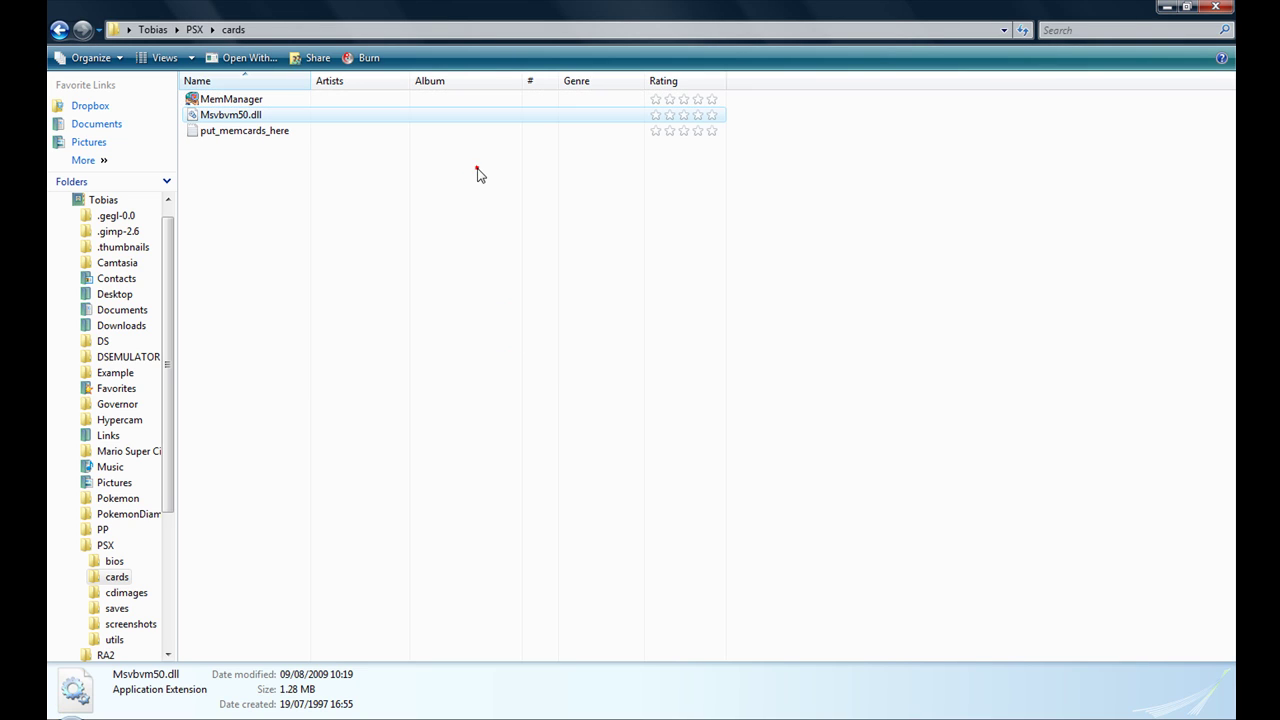
pyautogui.click(353, 151)
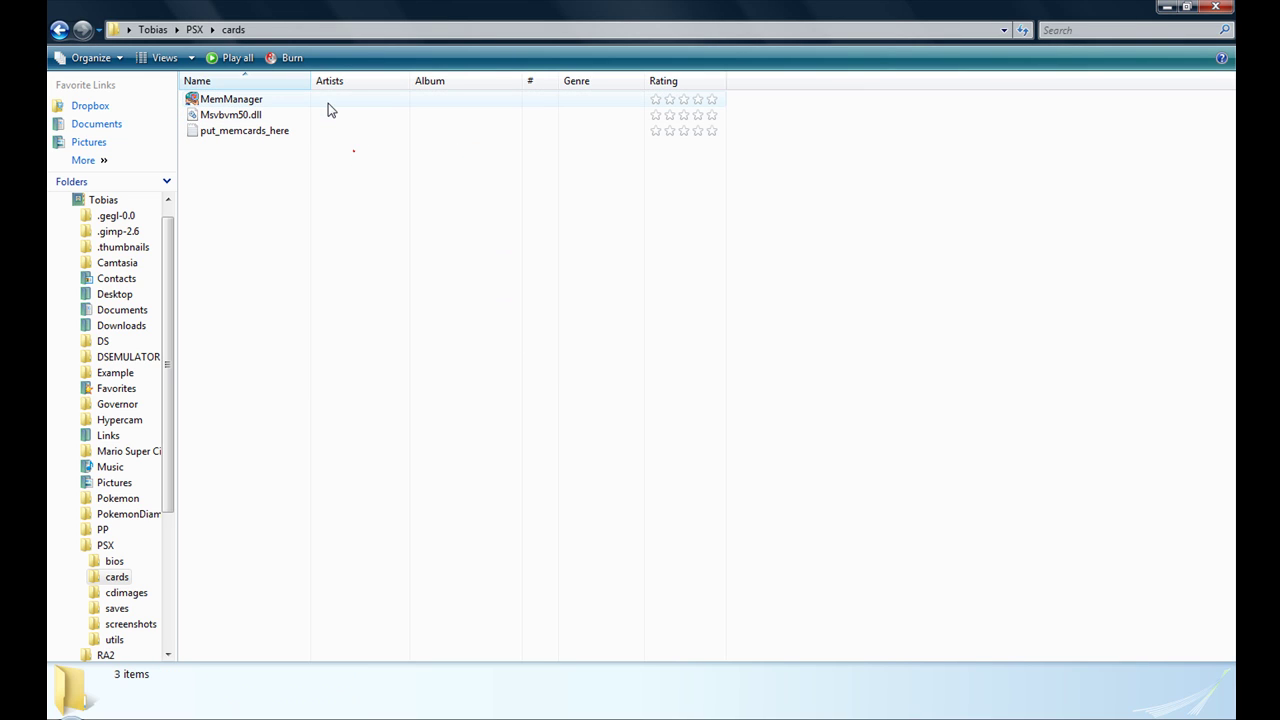
# - Launch MemManager and create a new memory card file named 'Mem Example' in PSX\cards
pyautogui.doubleClick(328, 103)
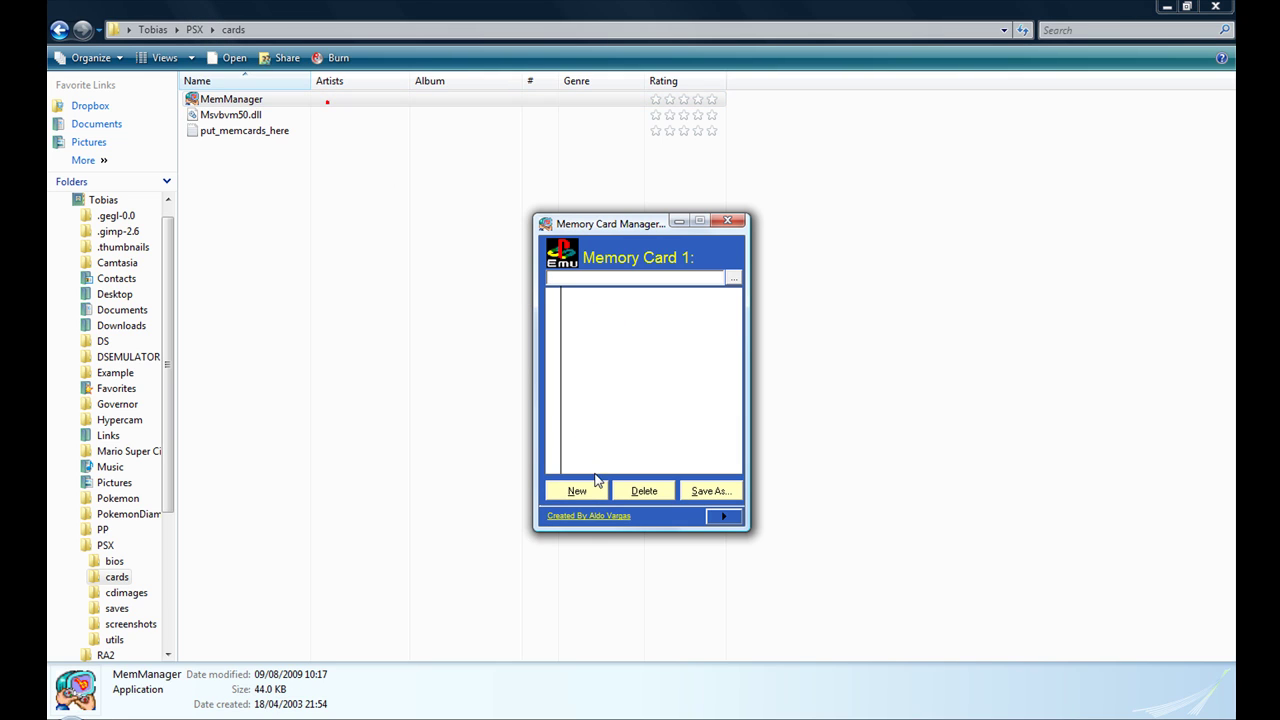
pyautogui.click(592, 491)
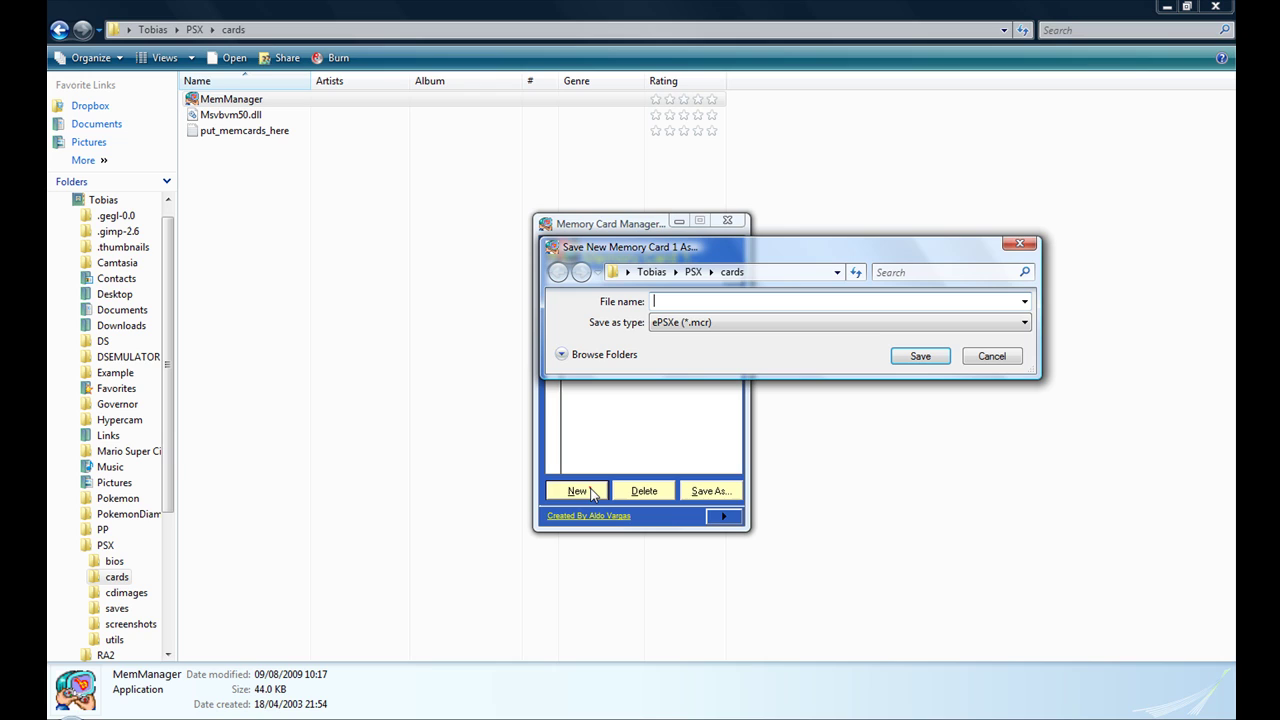
pyautogui.write('Mem Example')
pyautogui.press('Return')
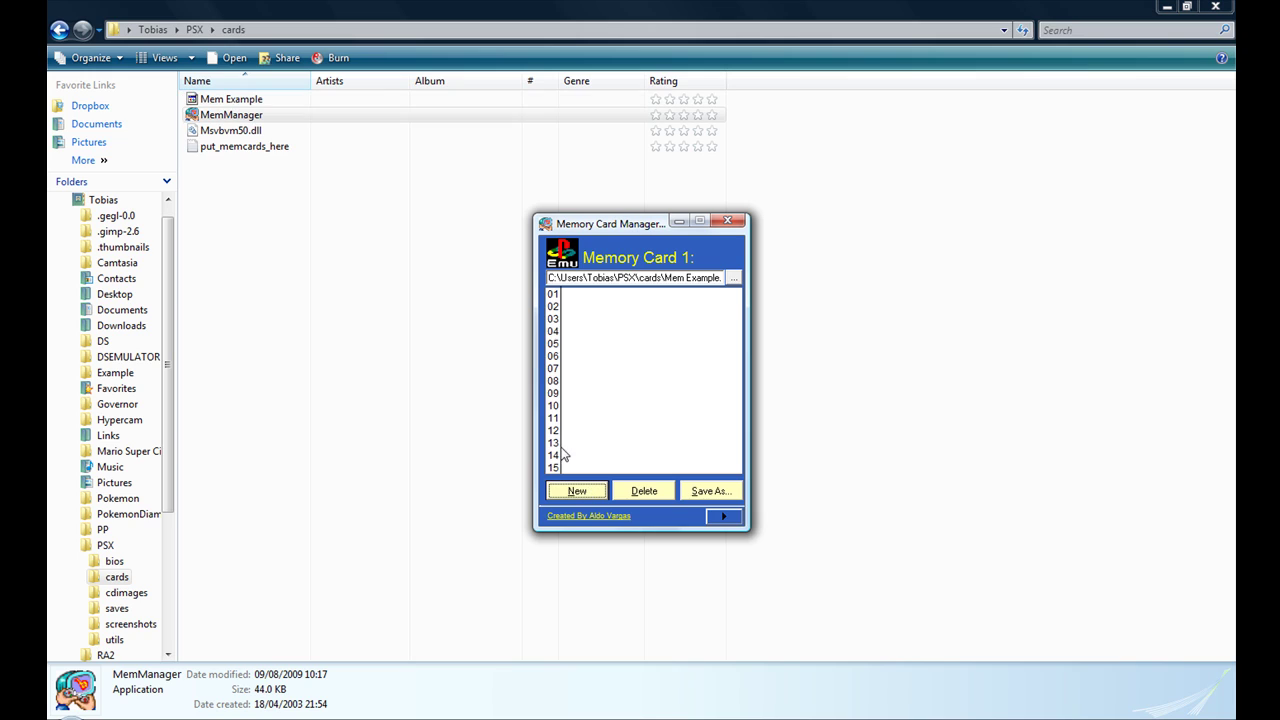
pyautogui.click(413, 286)
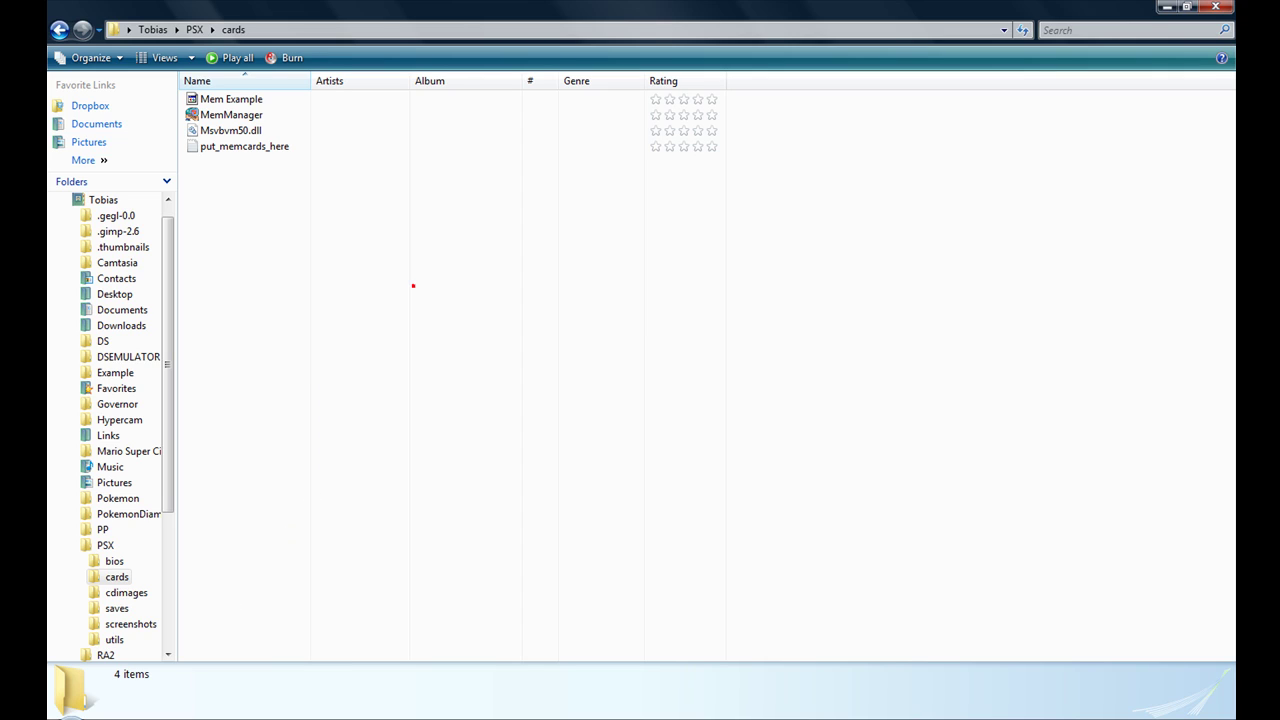
# - Launch pSX, load the Crash Bandicoot CD image, and walk Crash into the Load/Save room
pyautogui.click(172, 703)
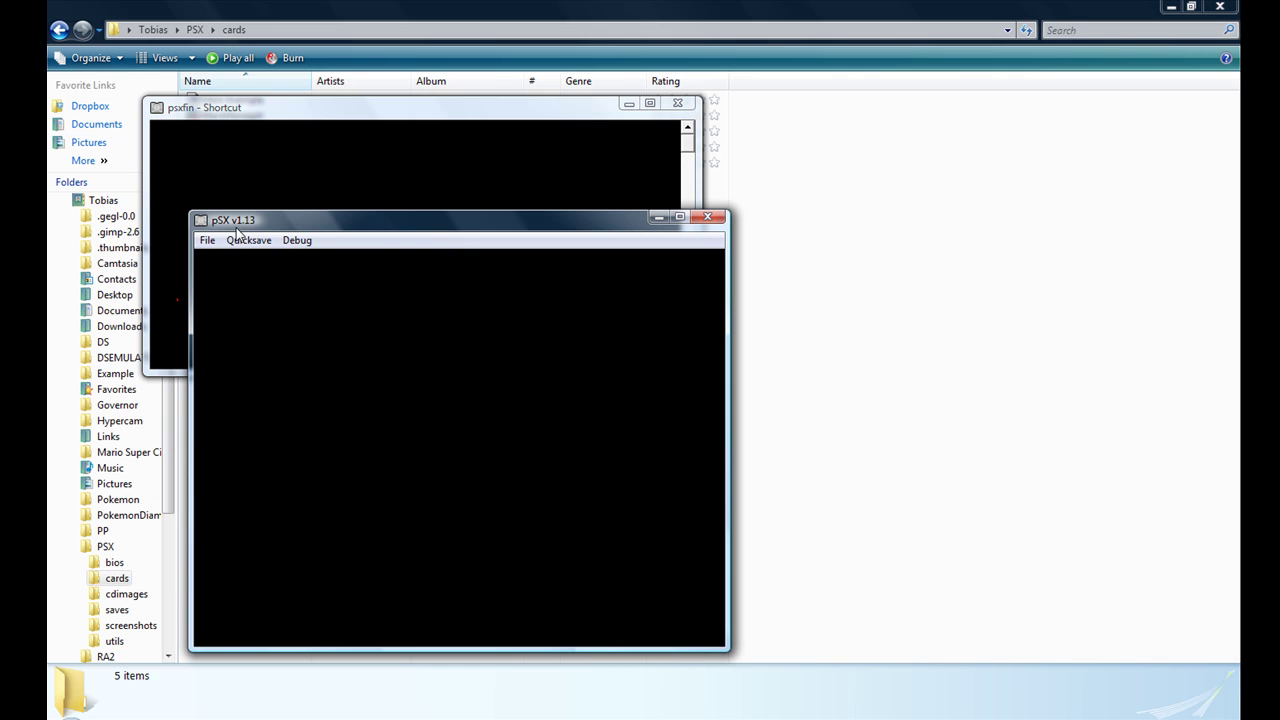
pyautogui.click(207, 243)
pyautogui.click(260, 257)
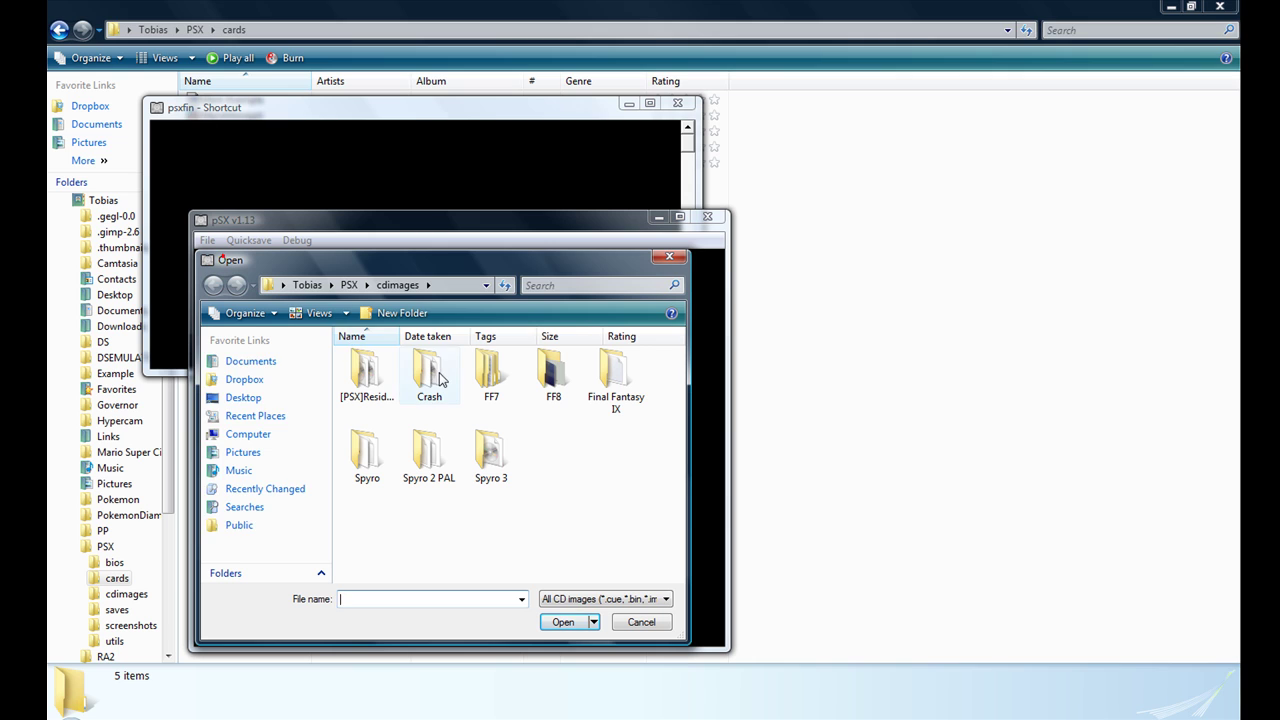
pyautogui.doubleClick(406, 355)
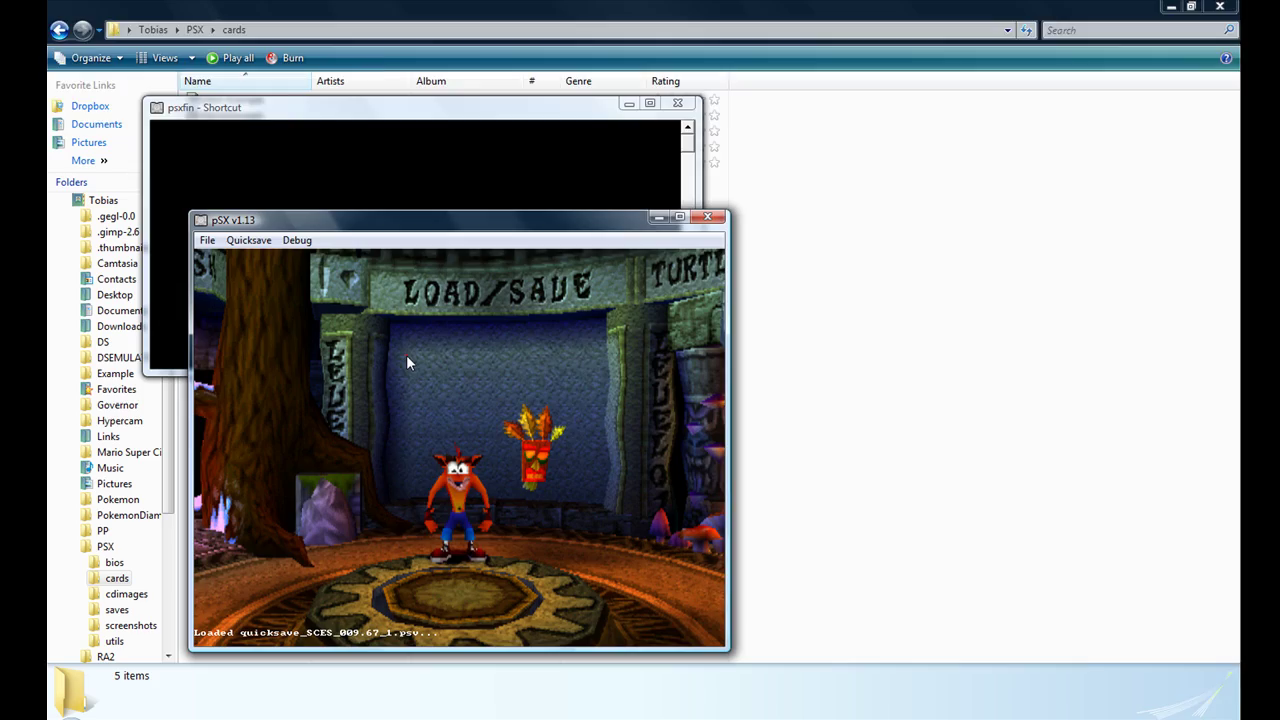
pyautogui.press('Up')
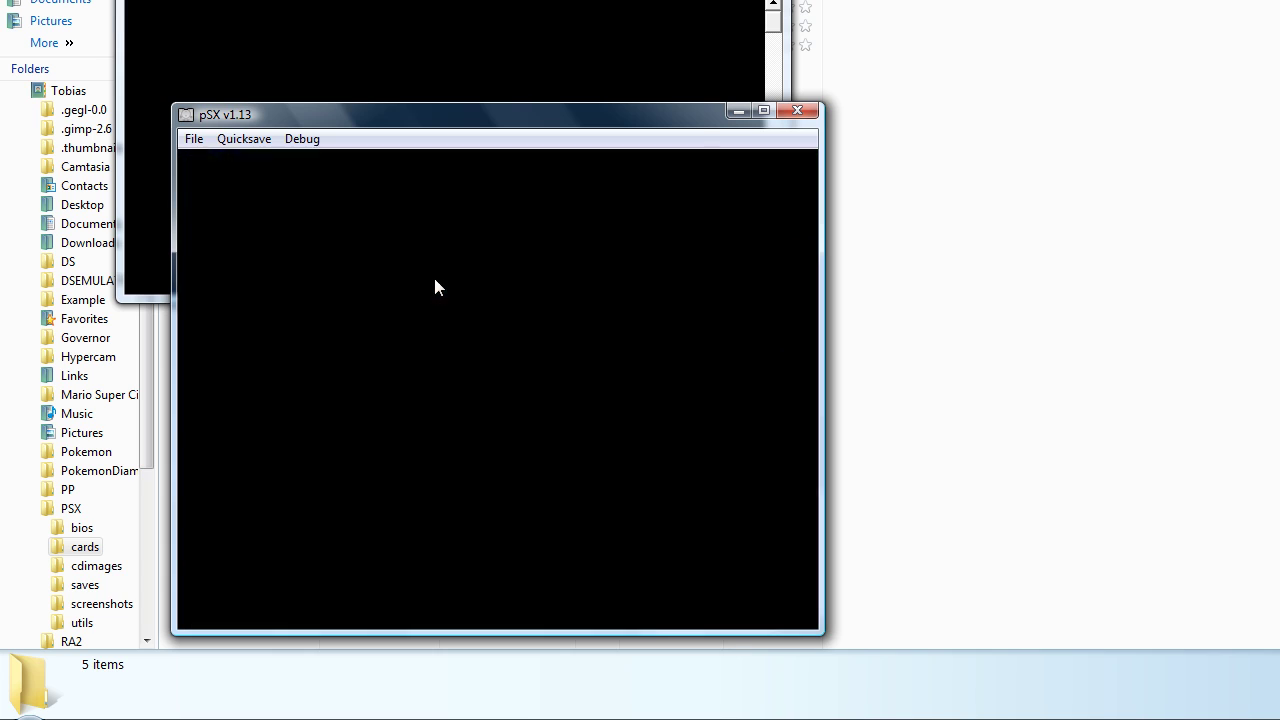
# - Replace the slot 1 memory card in pSX's configuration with cards\Mem Example.mcr
pyautogui.click(194, 138)
pyautogui.click(250, 309)
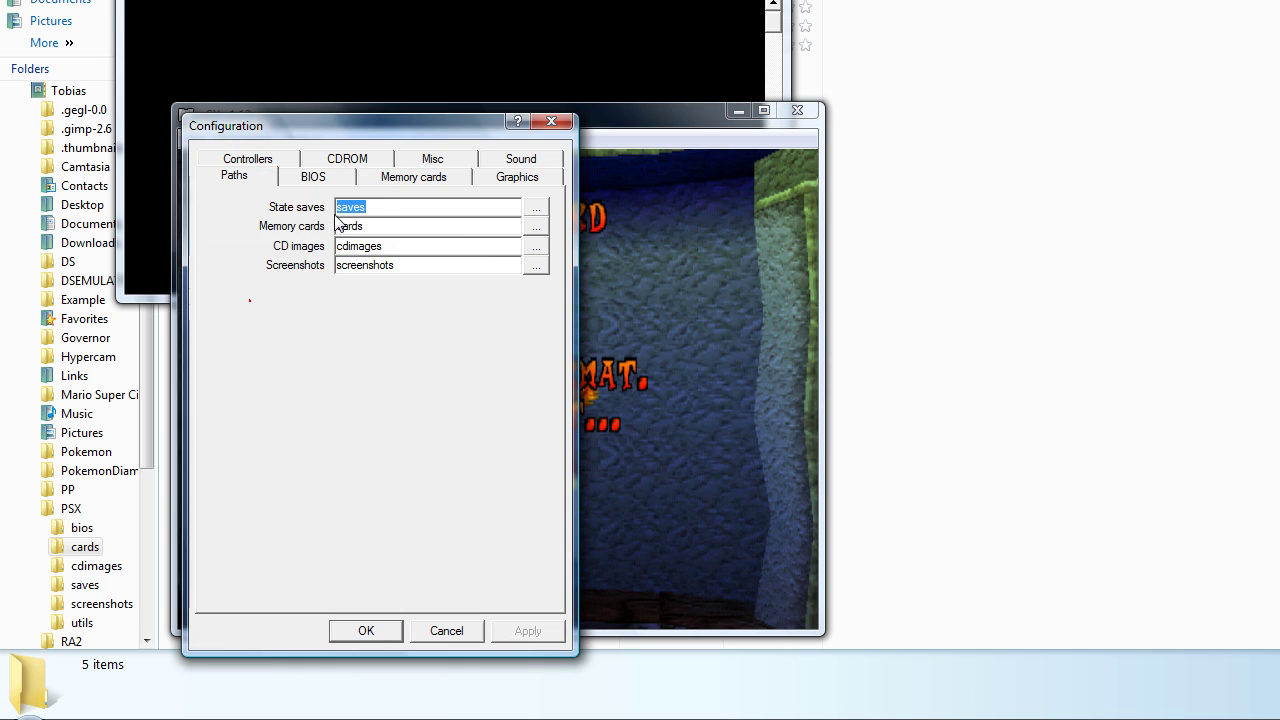
pyautogui.click(413, 176)
pyautogui.press('Delete')
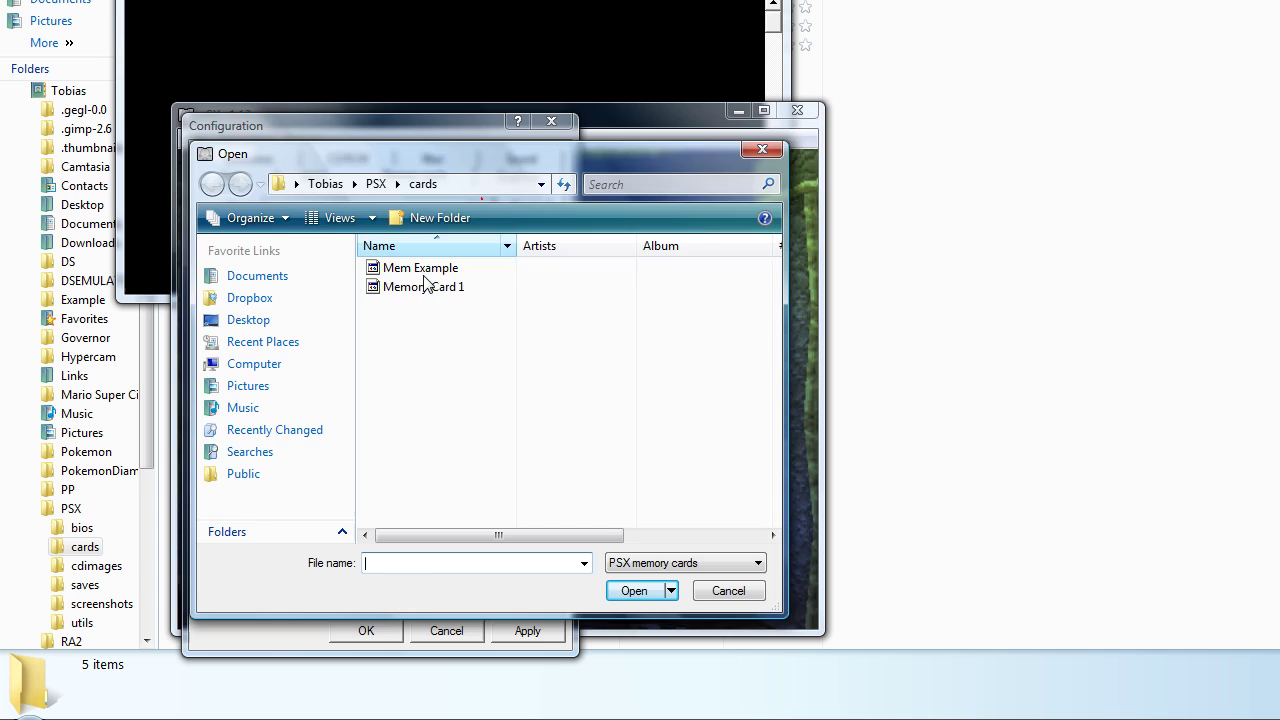
pyautogui.doubleClick(424, 274)
pyautogui.press('Return')
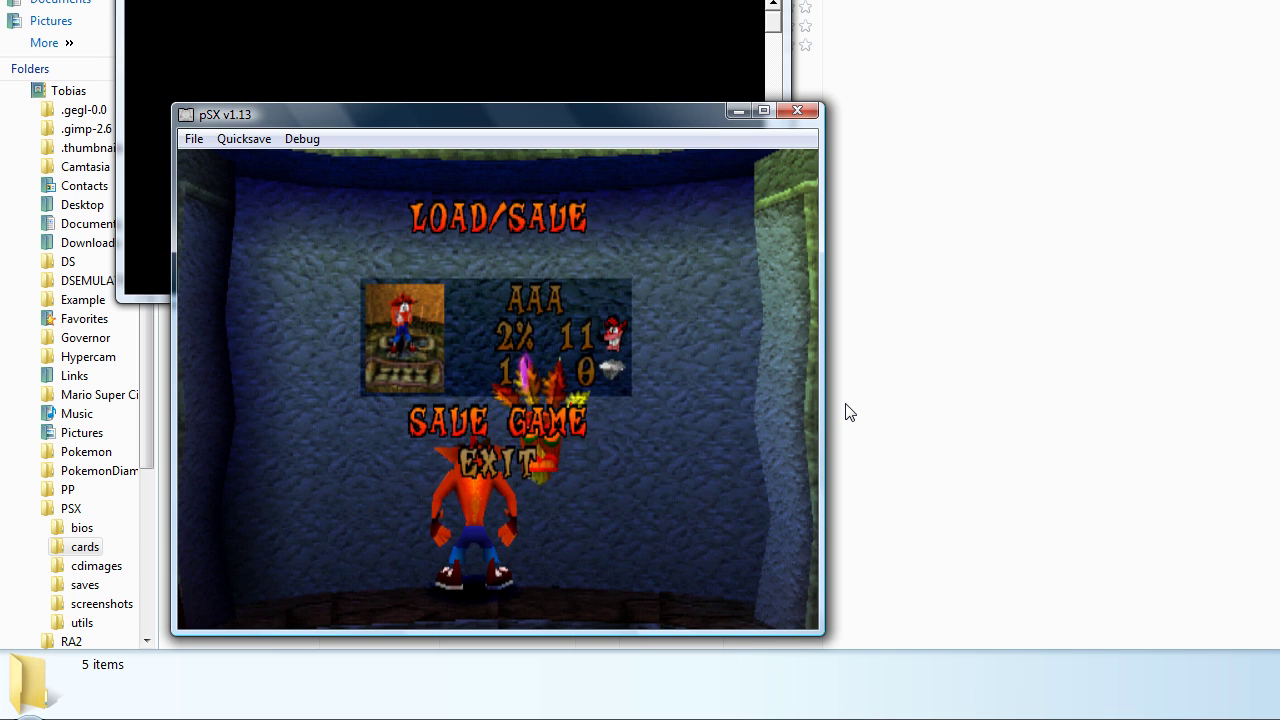
# - Choose SAVE GAME, pick an empty slot, and save it under the name 'A'
pyautogui.press('x')
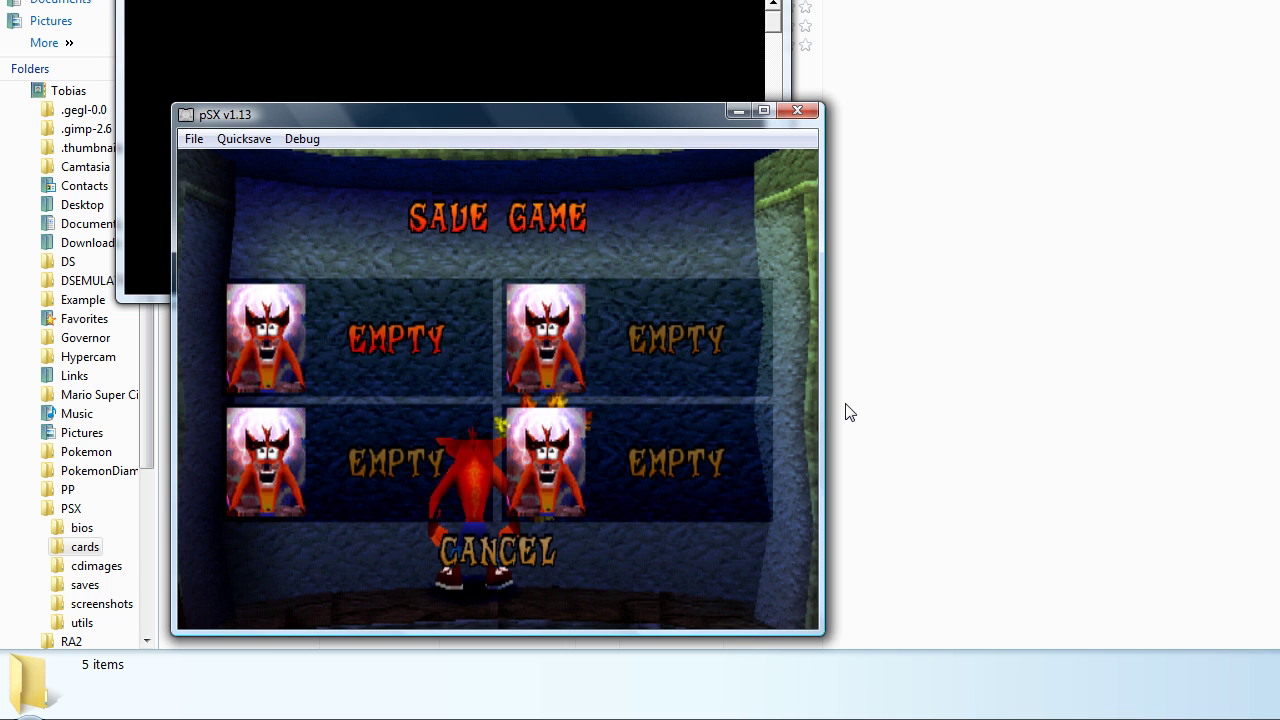
pyautogui.press('x')
pyautogui.press('Down')
pyautogui.press('Down')
pyautogui.press('Right')
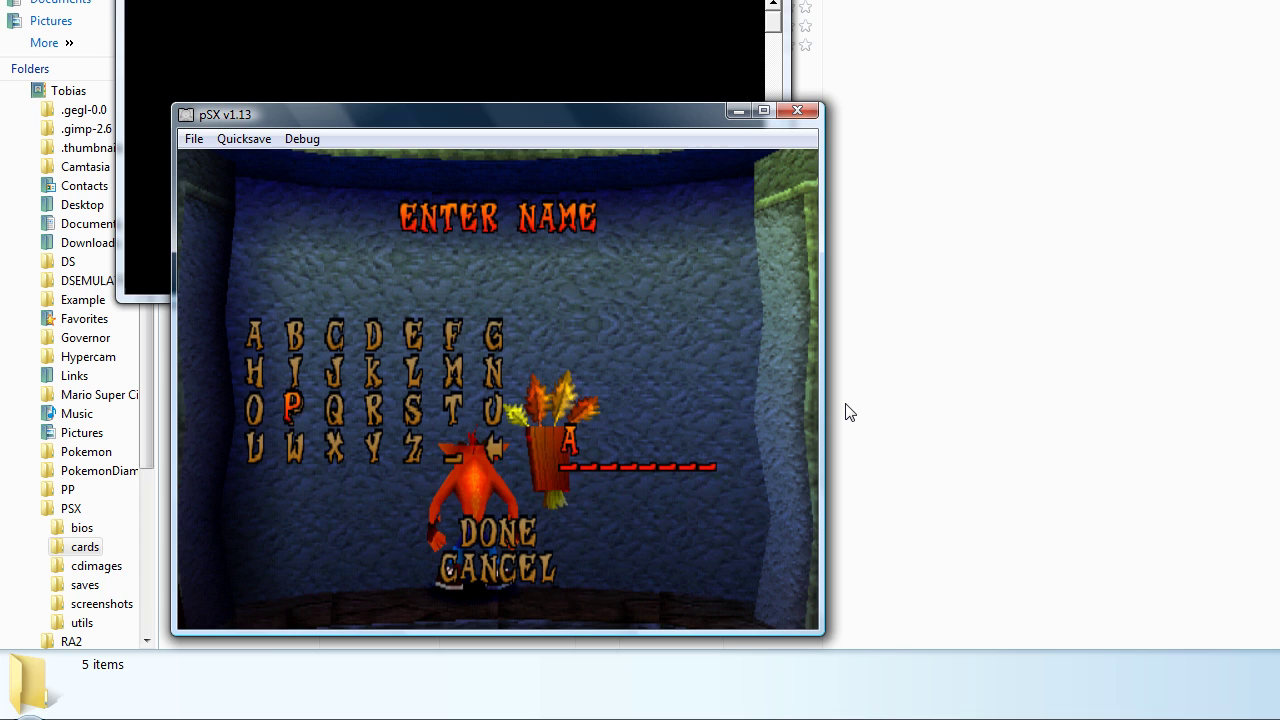
pyautogui.press('Right')
pyautogui.press('Right')
pyautogui.press('Right')
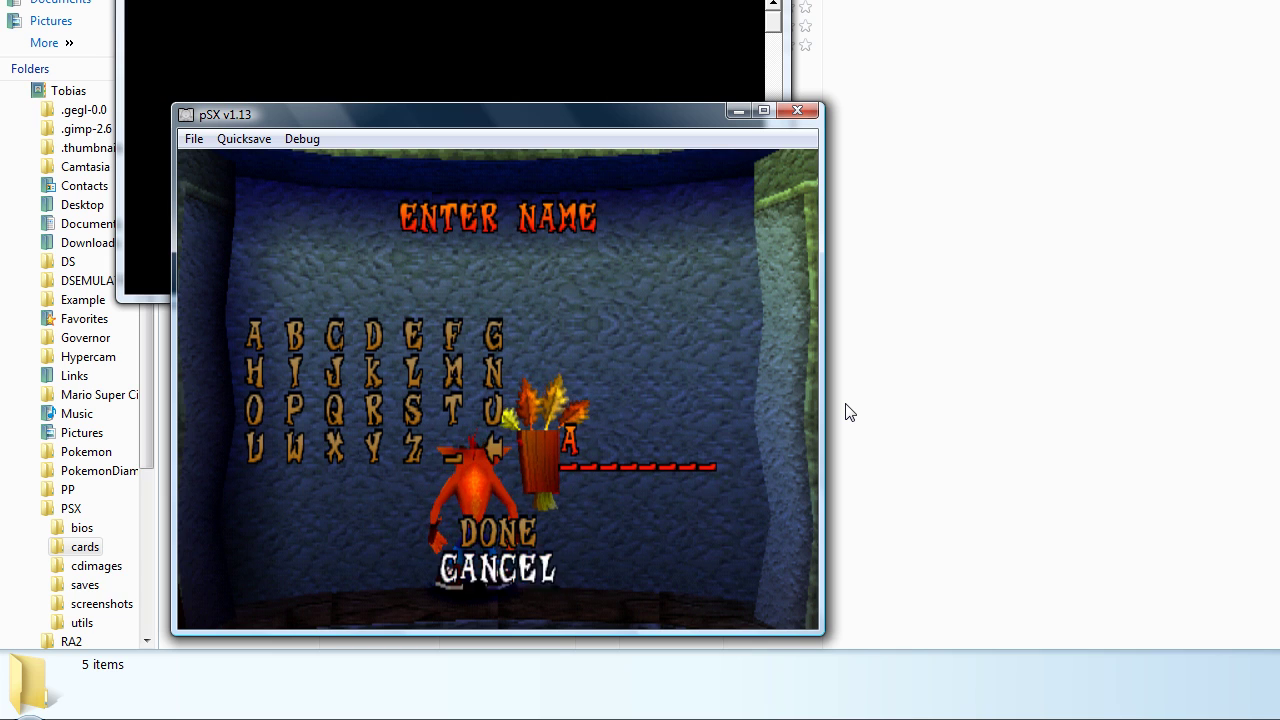
pyautogui.press('Up')
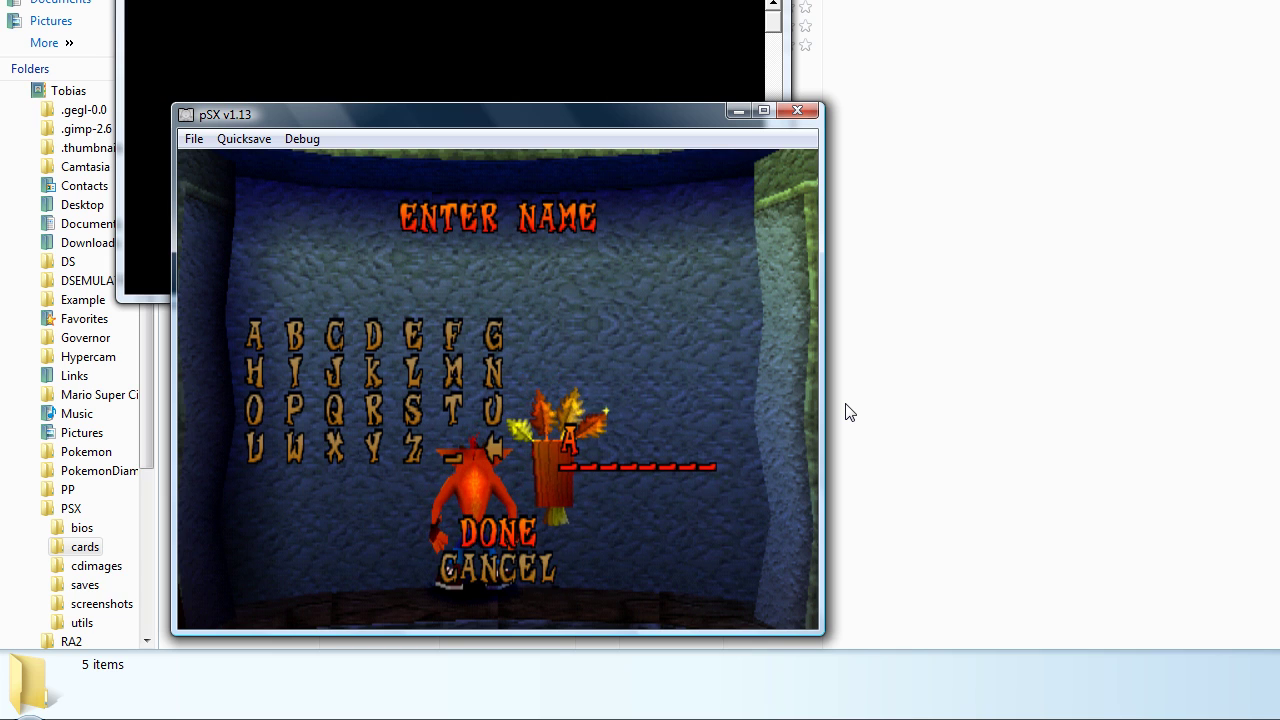
pyautogui.press('x')
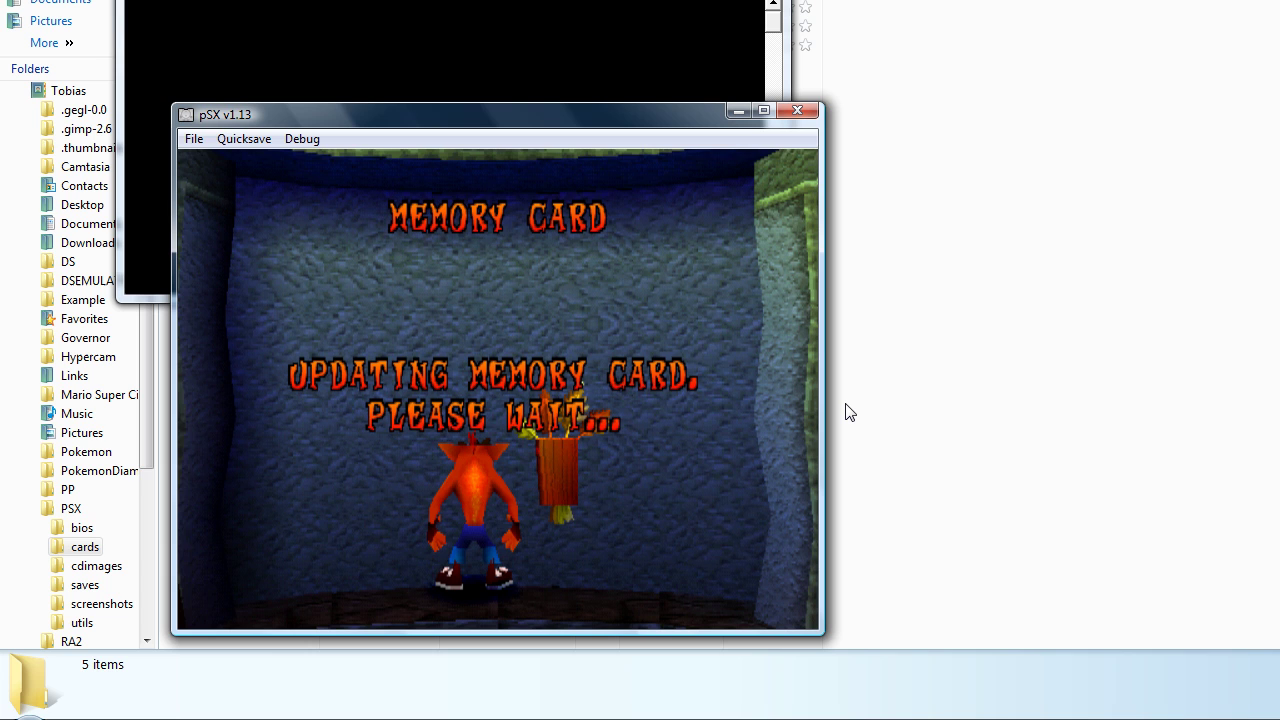